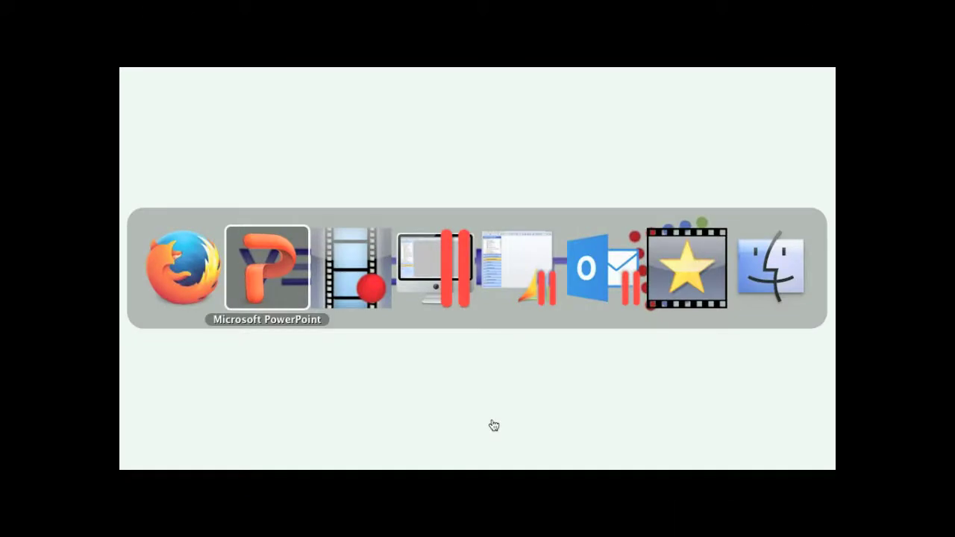
key("super+shift+Return")
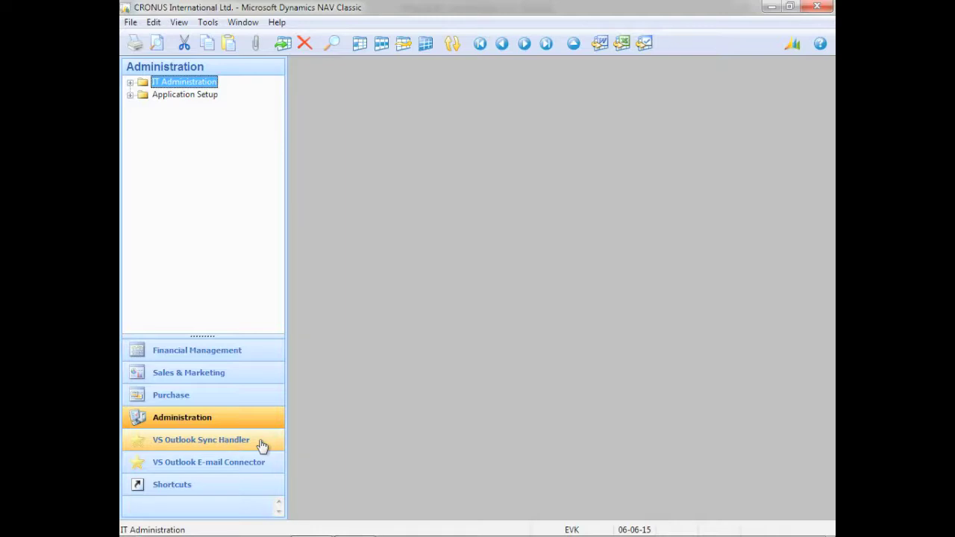
Open Outlook Messages in the VS Outlook E-mail Connector and narrow the navigation pane to enlarge the message area.
left_click(265, 466)
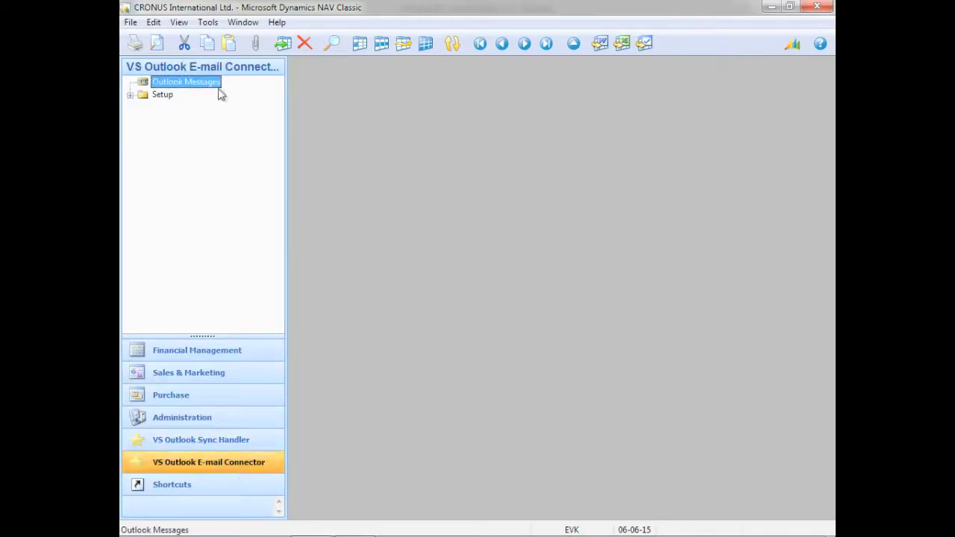
left_click(166, 96)
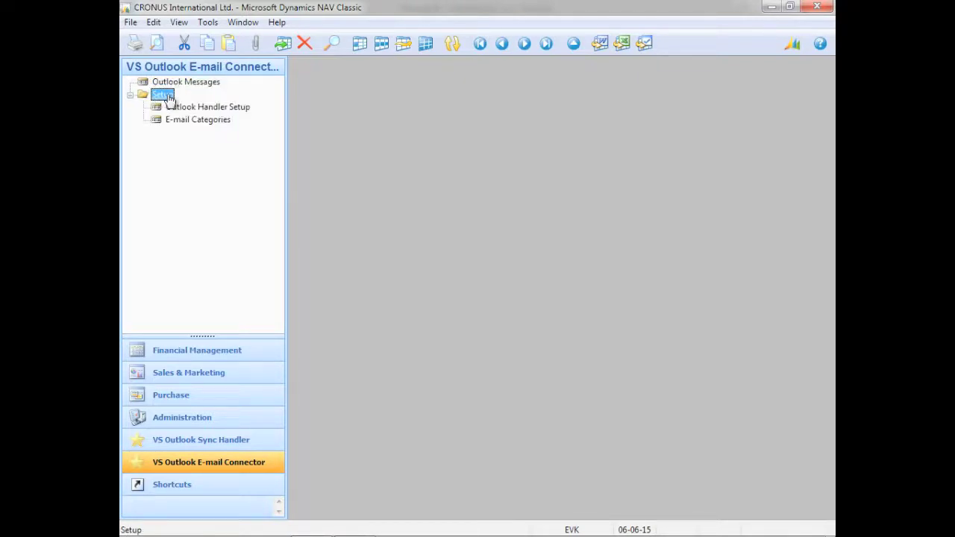
left_click(169, 99)
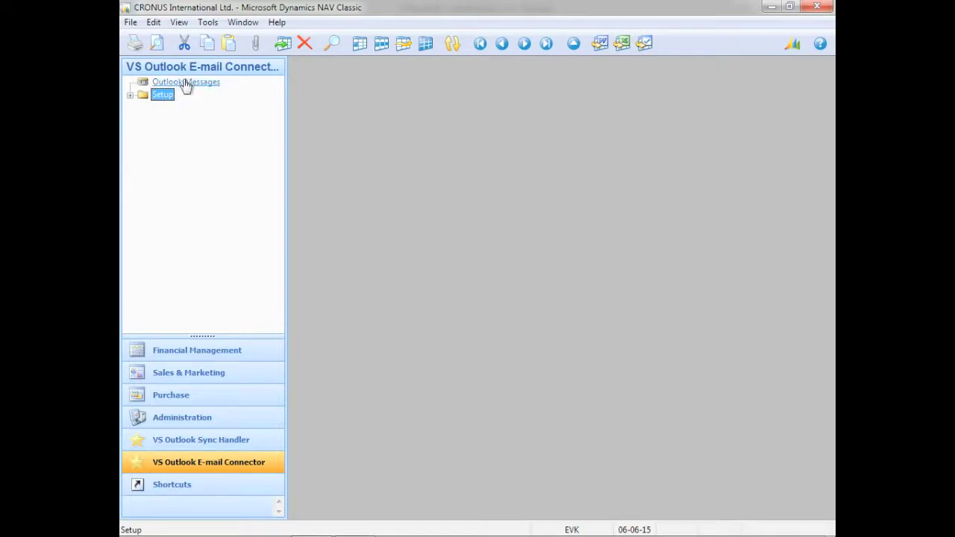
left_click(186, 84)
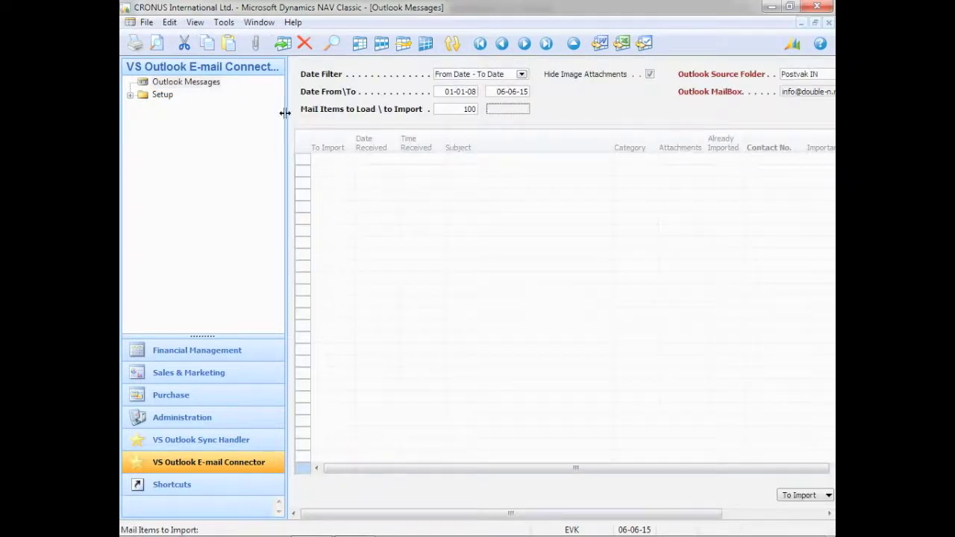
left_click_drag(286, 111, 153, 115)
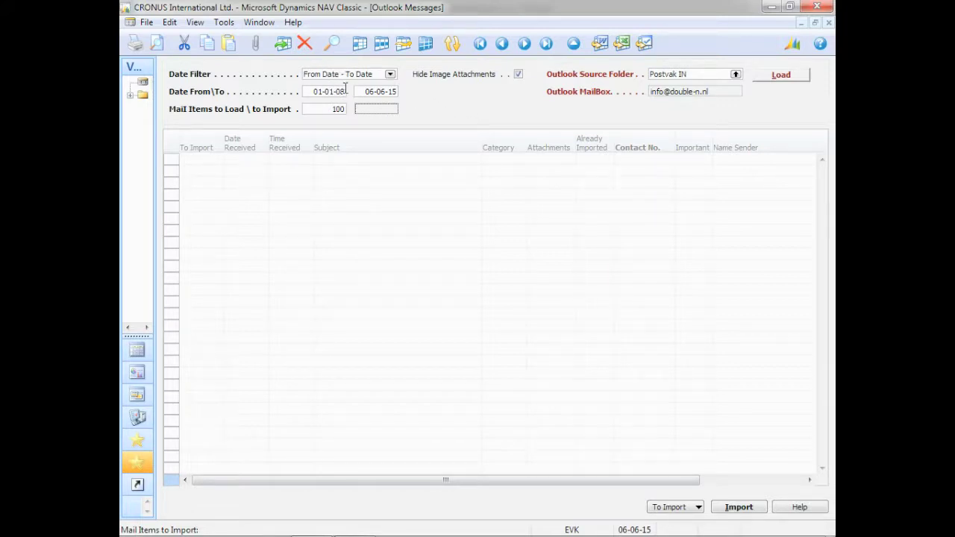
Try the Today date filter, and return to From Date - To Date with a start date of 01-01-08.
left_click(388, 74)
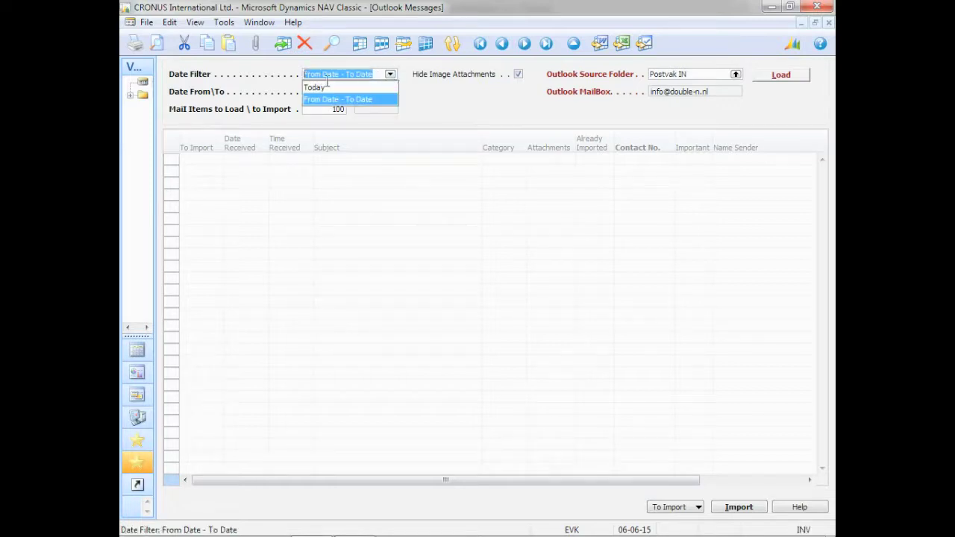
left_click(316, 88)
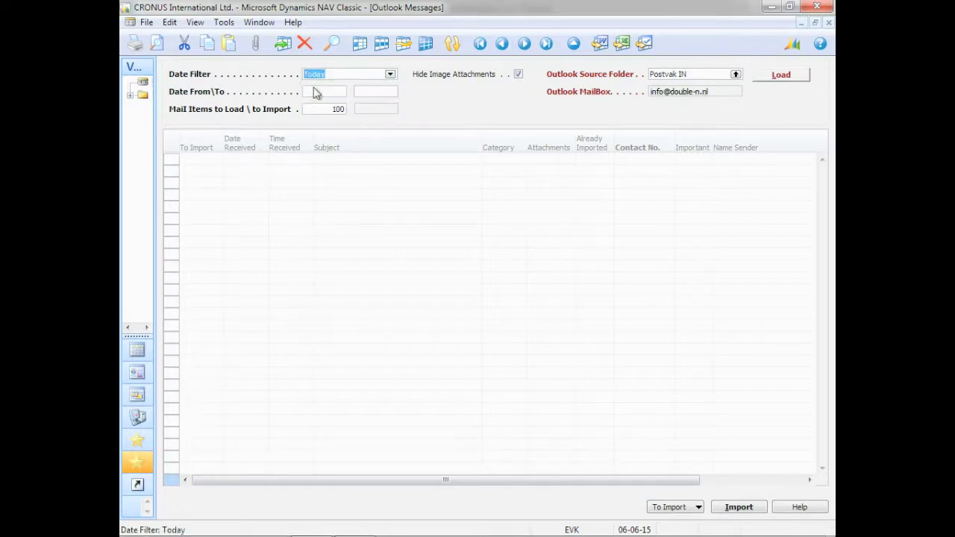
left_click(388, 75)
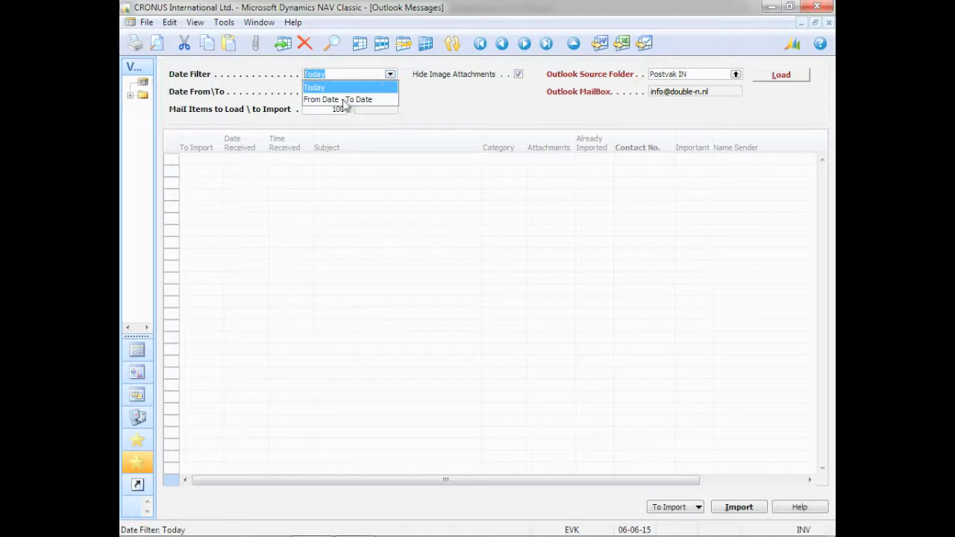
left_click(343, 100)
left_click(342, 92)
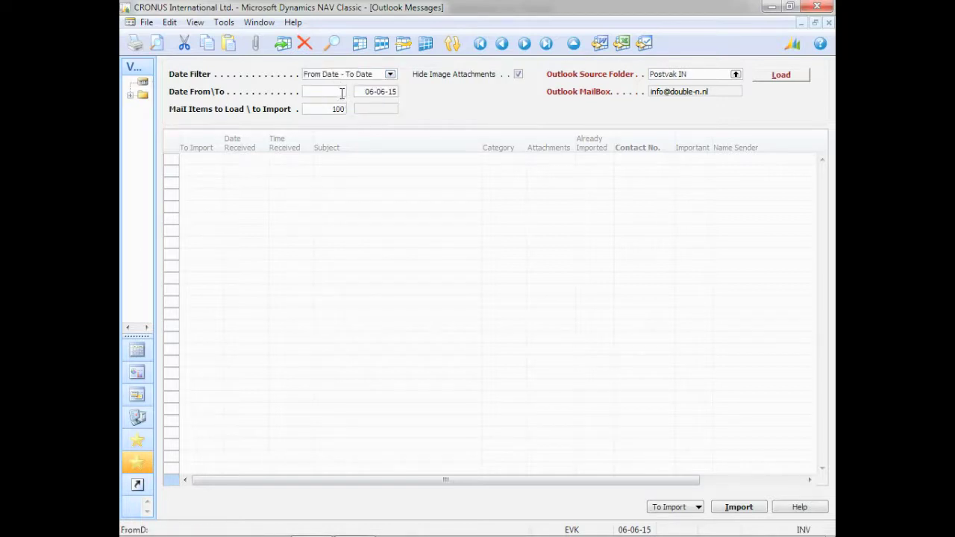
type("01-01-")
type("08")
key("Tab")
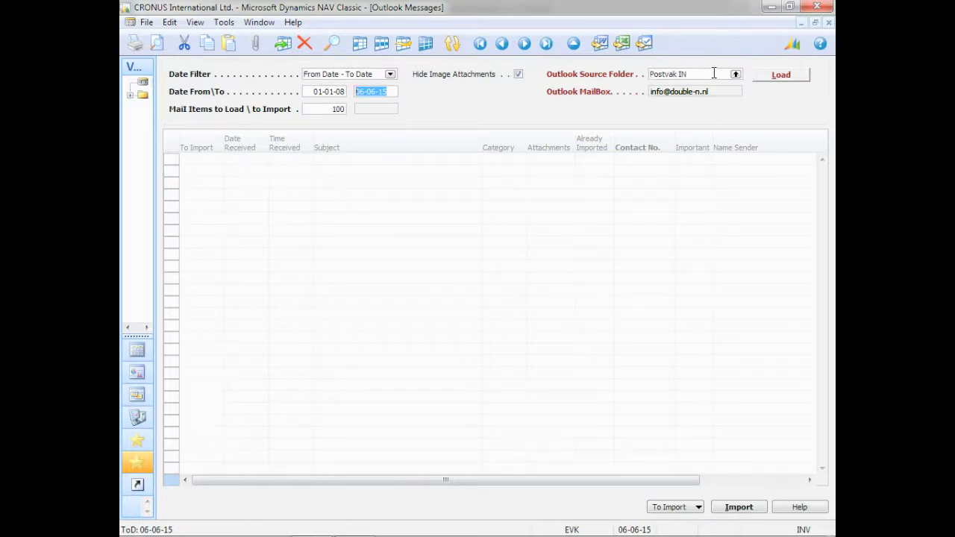
Switch to Outlook to view the messages in the To NAV folder, and return to Dynamics NAV.
key("super+Tab")
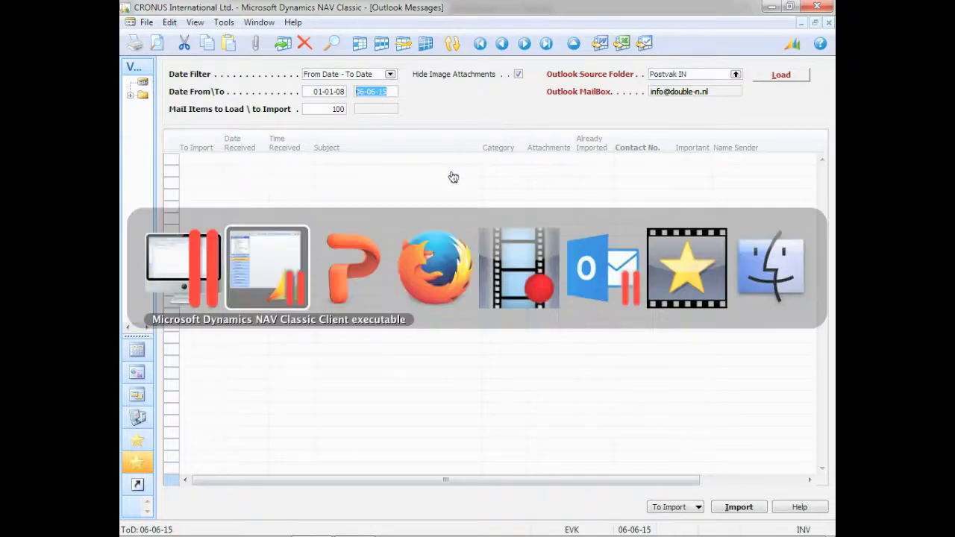
left_click(589, 262)
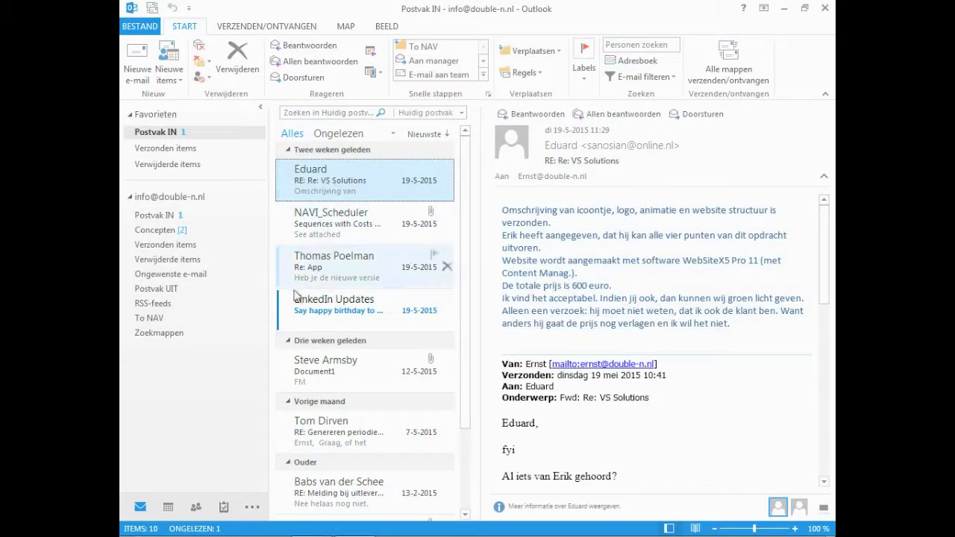
left_click(152, 319)
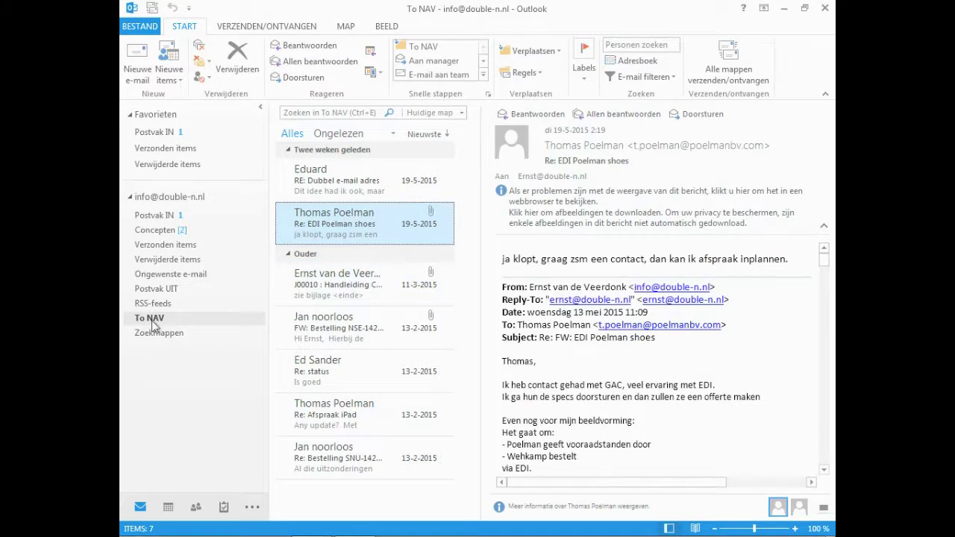
key("super+Tab")
key("super+Tab")
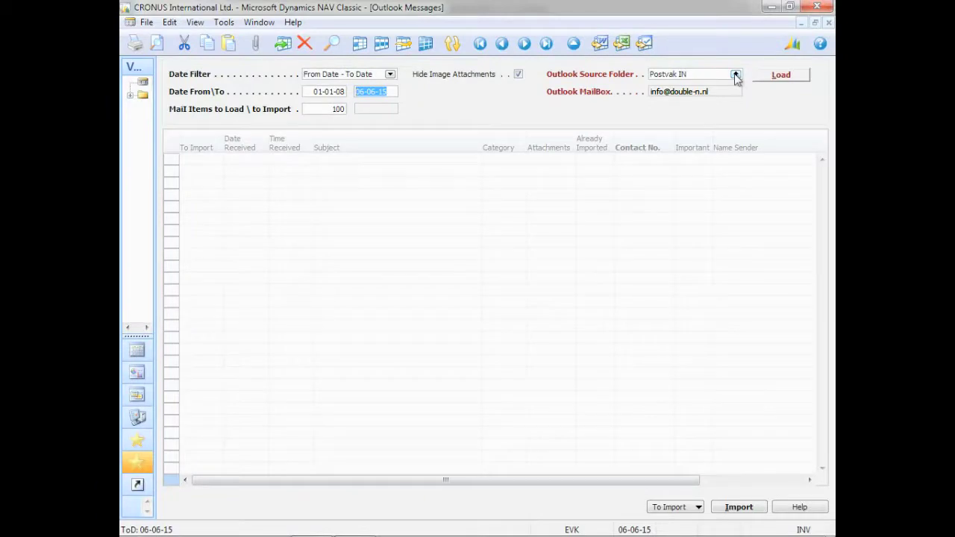
Set the Outlook source folder to To NAV and load its messages.
left_click(736, 76)
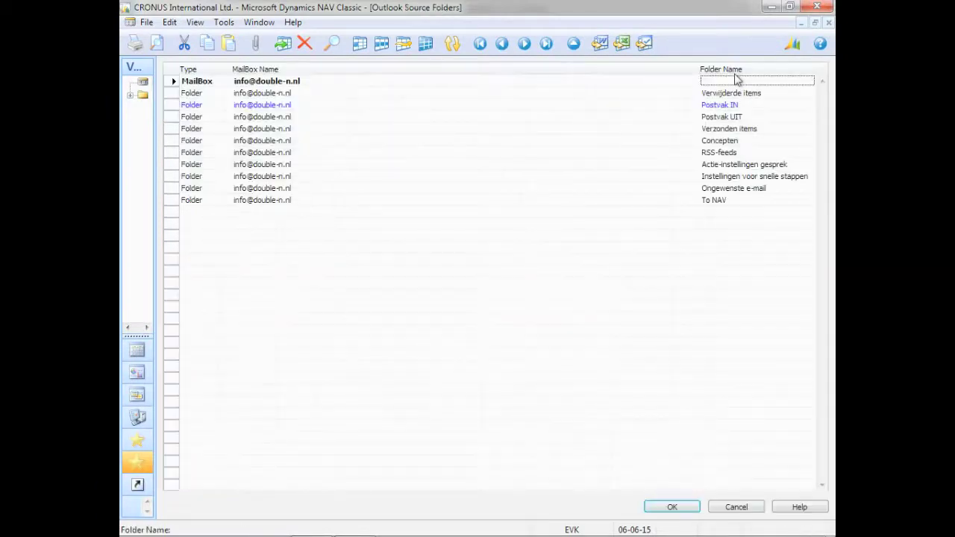
left_click(722, 201)
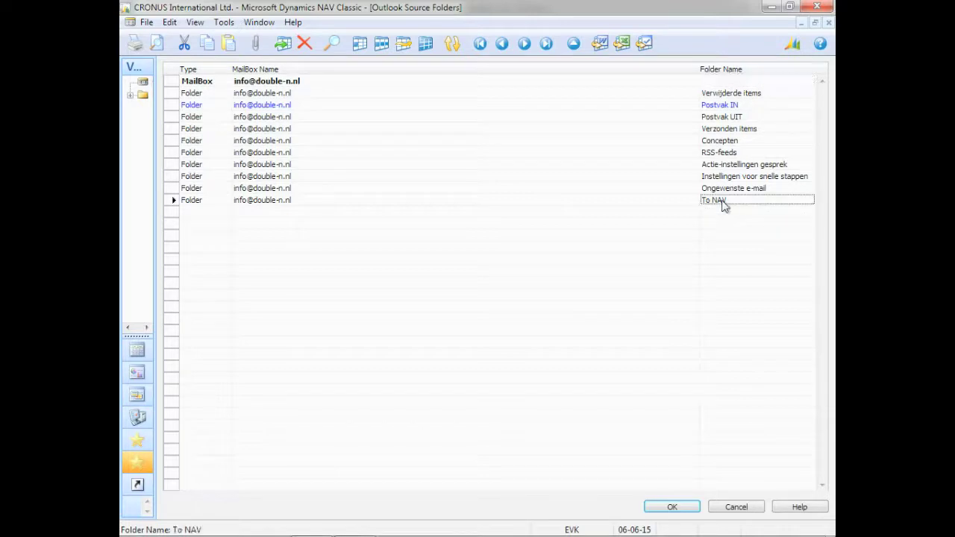
double_click(724, 201)
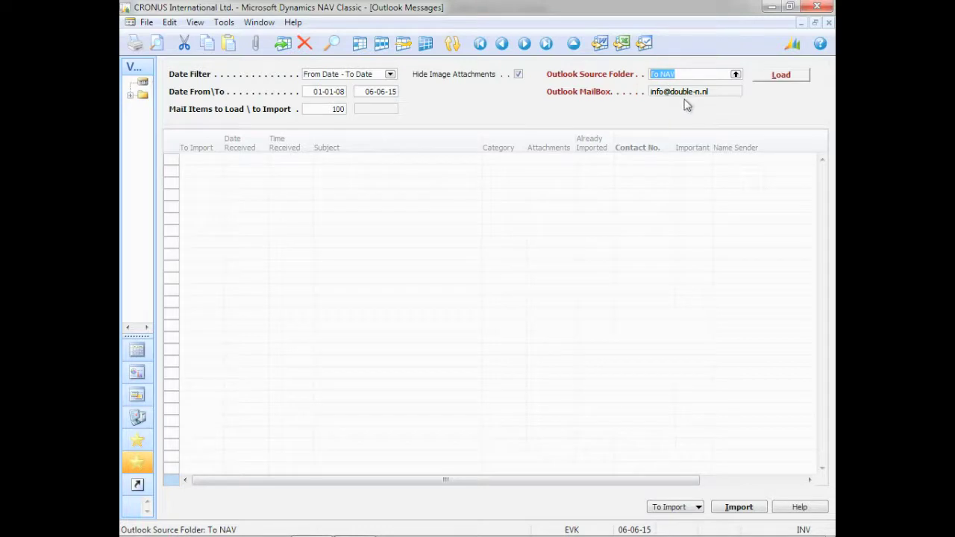
left_click(781, 76)
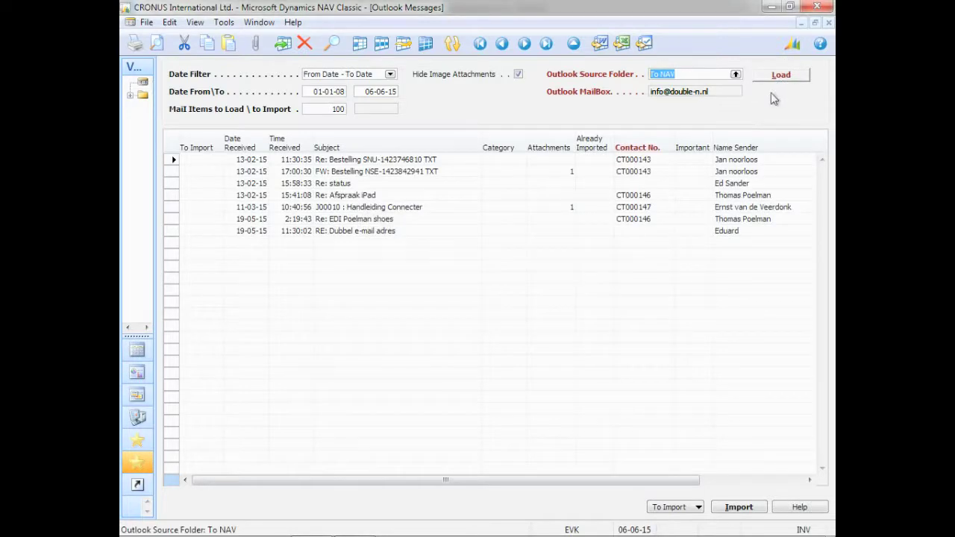
left_click(703, 76)
Assign the second person listed under Add-ON Marketing as the contact for the "Re: status" message.
left_click(657, 159)
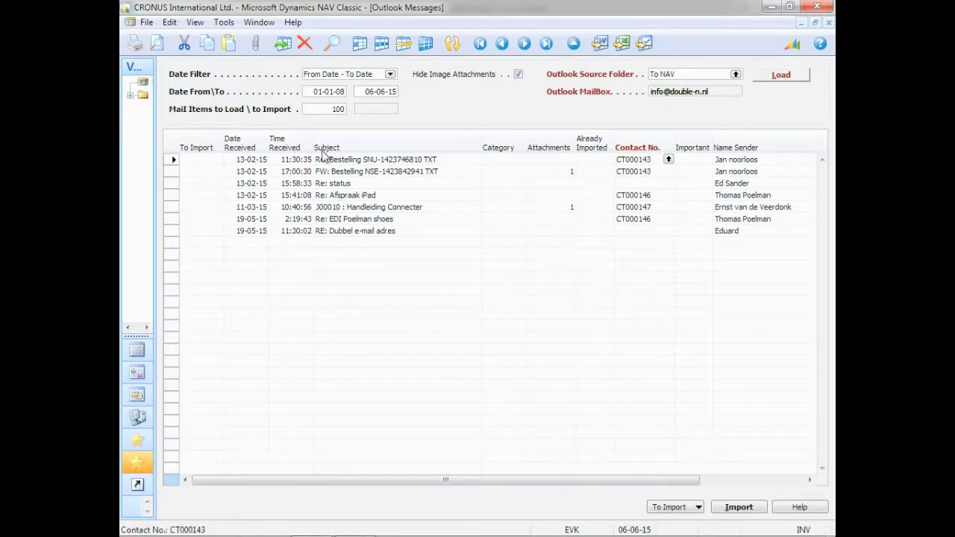
left_click(643, 182)
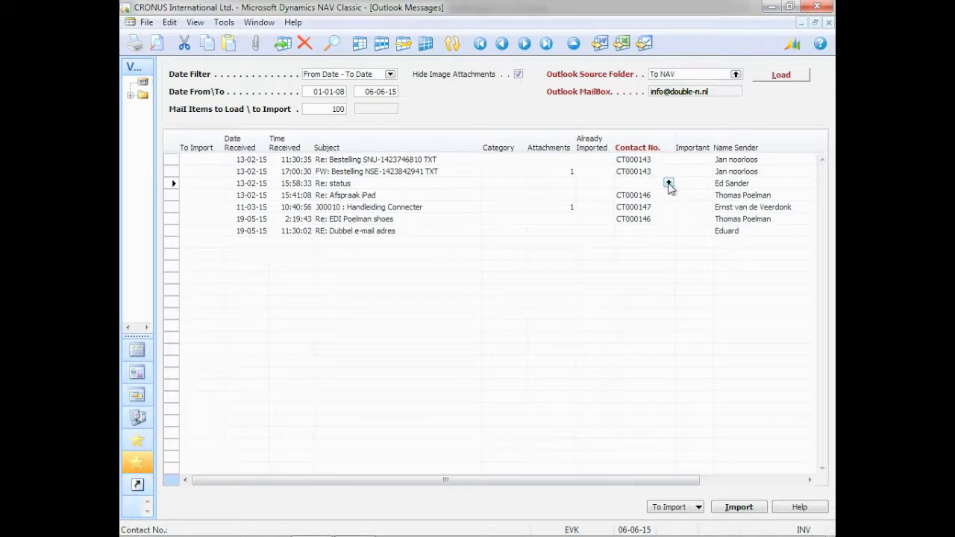
left_click(668, 183)
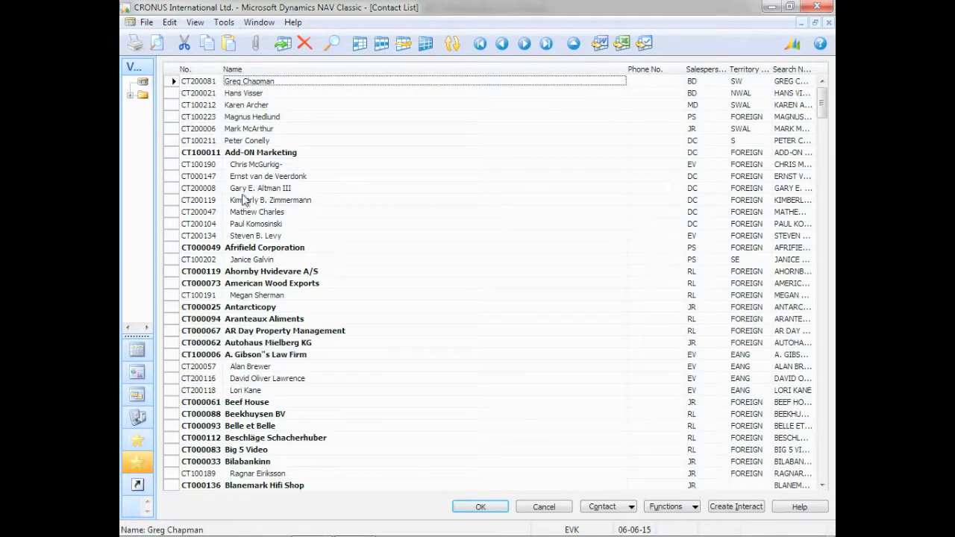
double_click(255, 178)
left_click(622, 195)
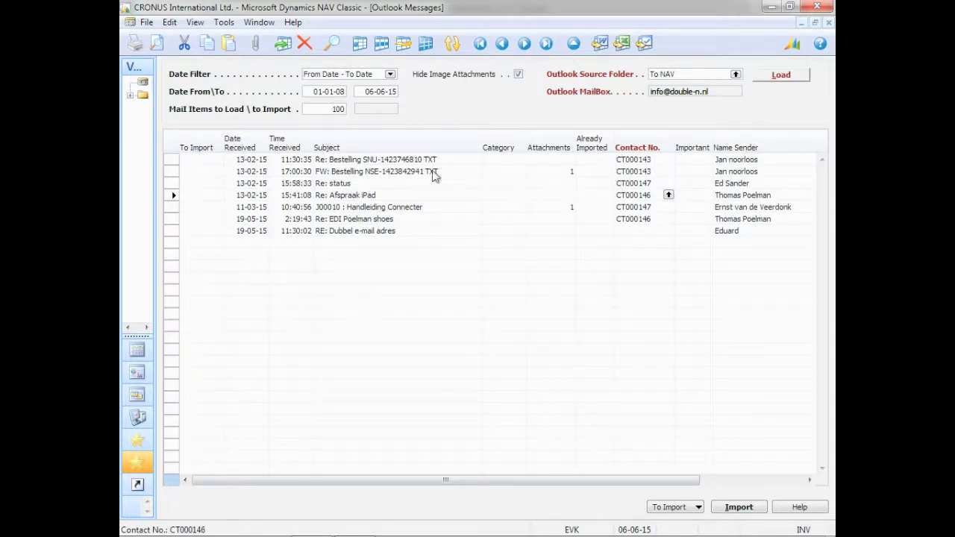
Mark all loaded messages for import except "Re: Afspraak iPad" and "J00010 : Handleiding Connecter".
left_click(200, 161)
left_click(201, 171)
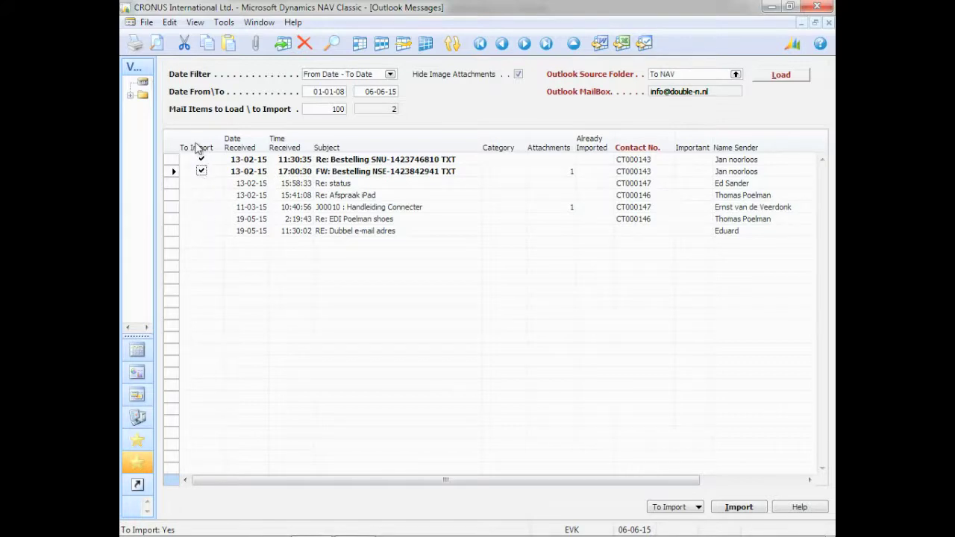
left_click(669, 509)
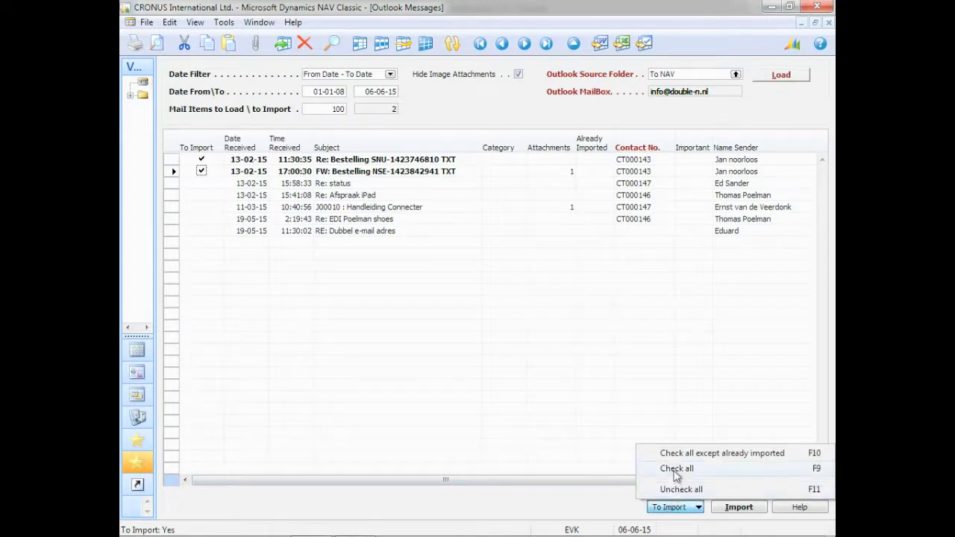
left_click(675, 468)
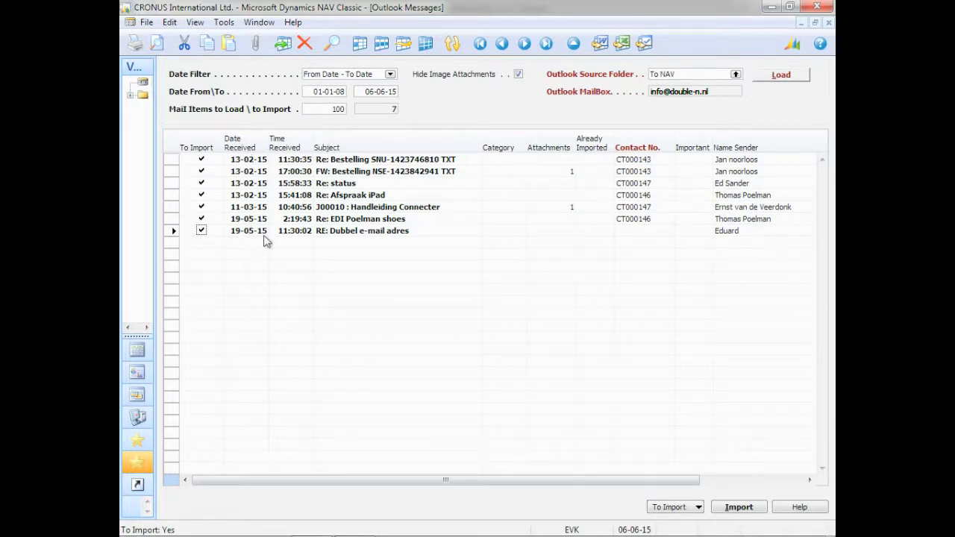
left_click(203, 196)
left_click(203, 206)
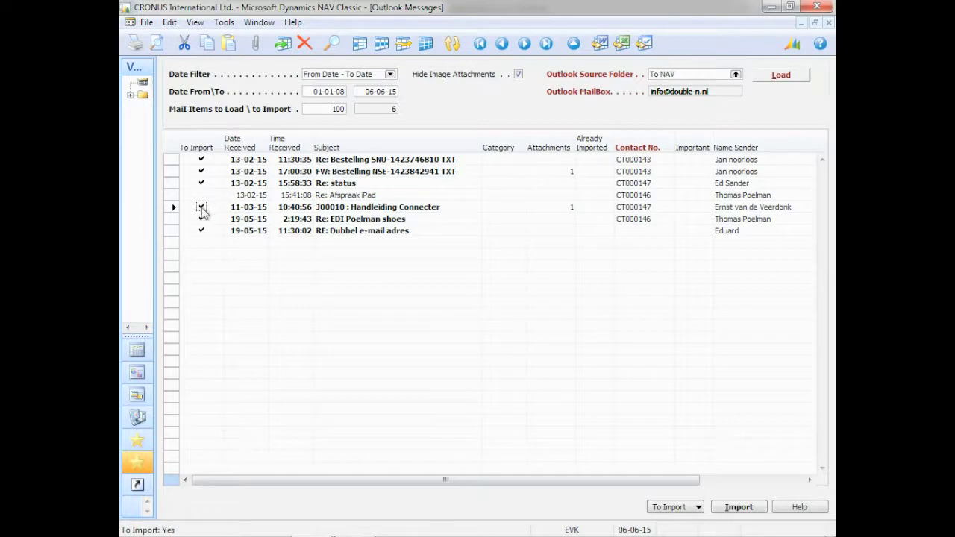
Mark the text attachment of the forwarded Bestelling message for import and describe it as "Test import file".
left_click(555, 173)
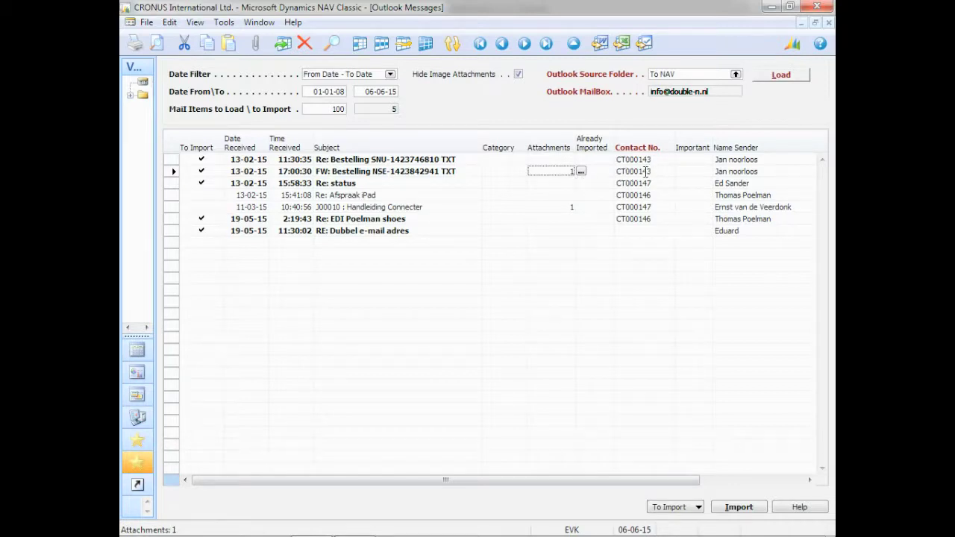
left_click(581, 172)
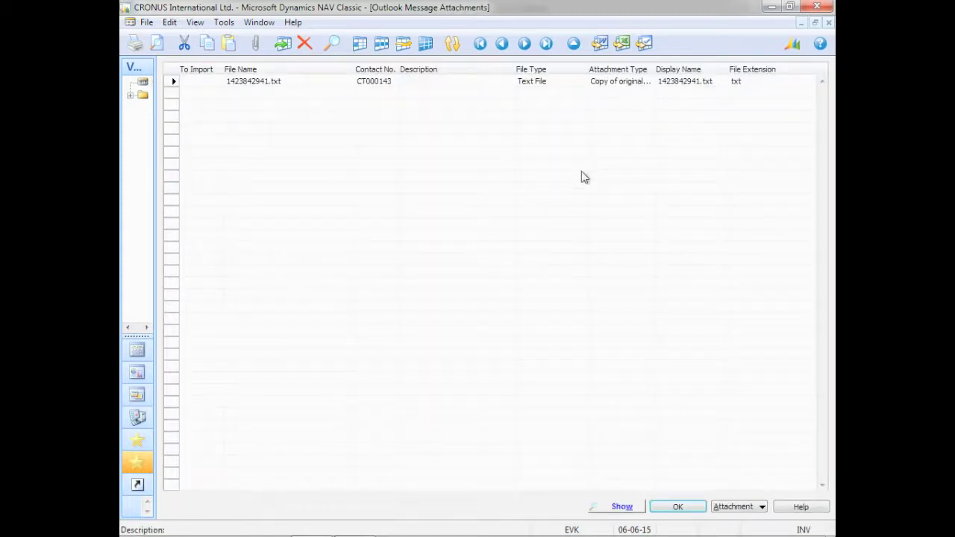
left_click(290, 85)
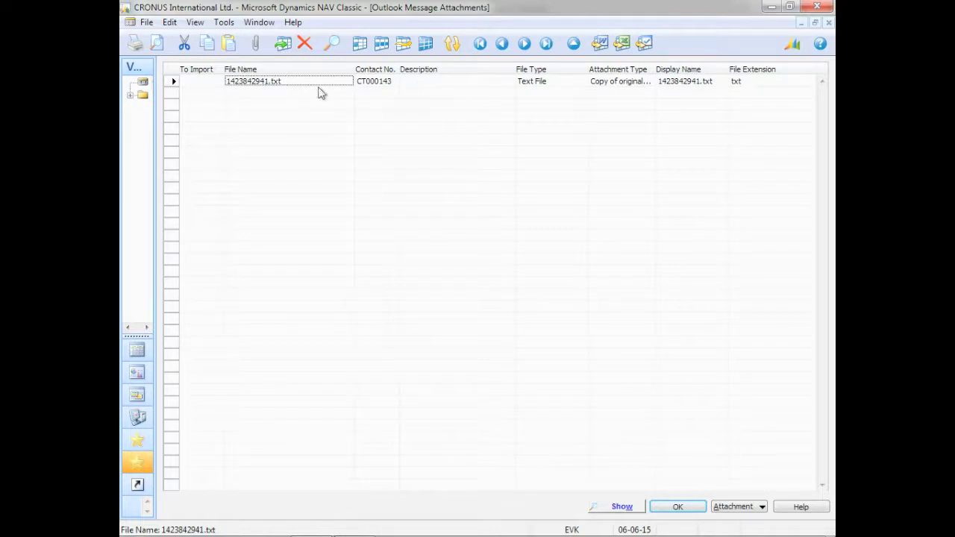
left_click(200, 81)
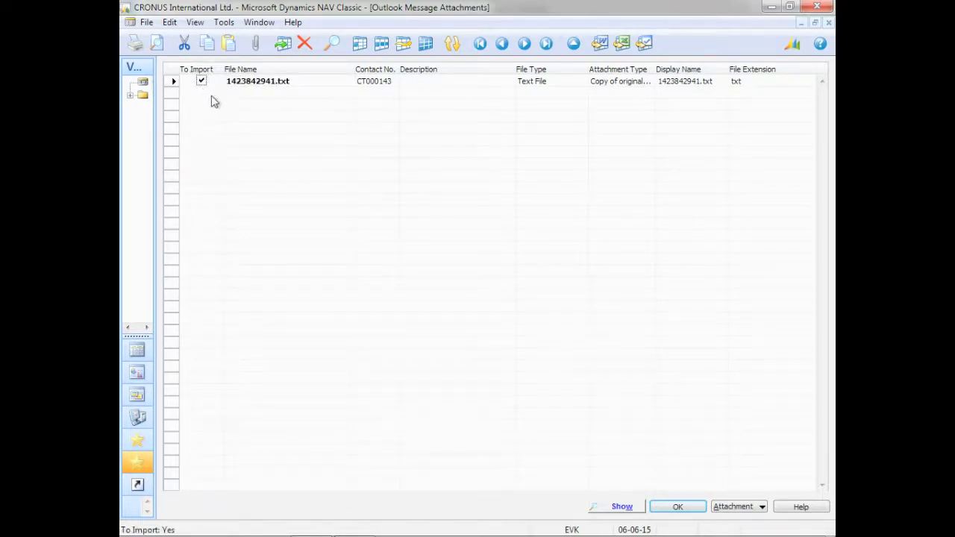
left_click(451, 86)
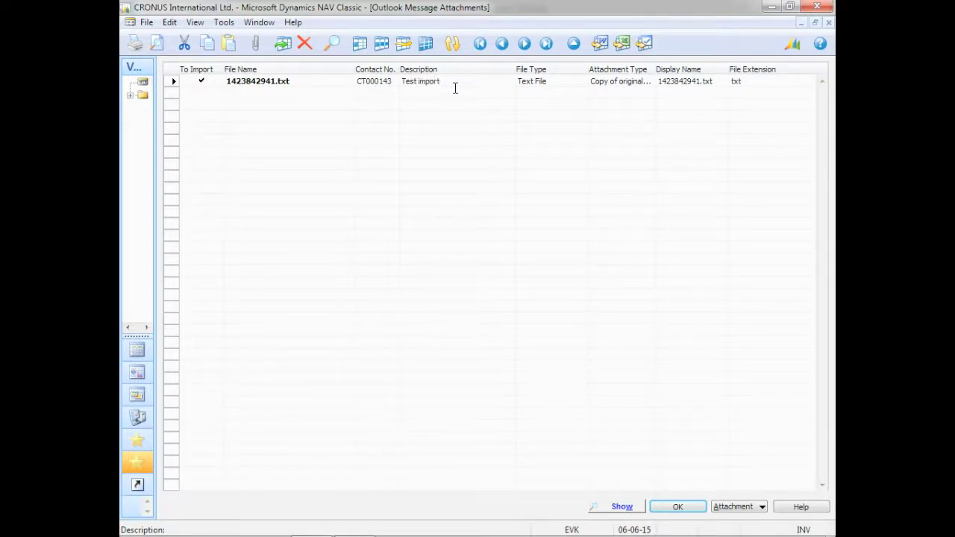
key("Tab")
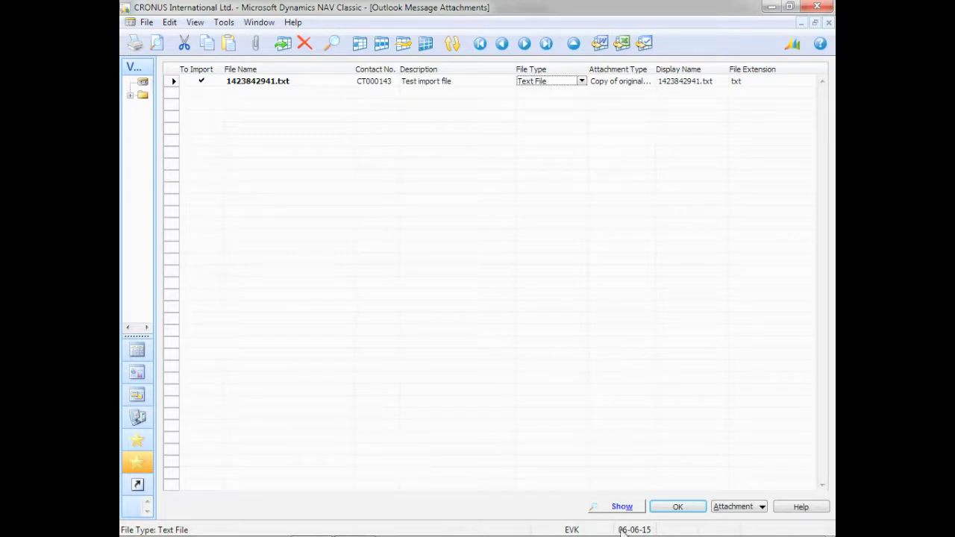
View the contents of the text attachment marked for import, and close the file.
left_click(621, 507)
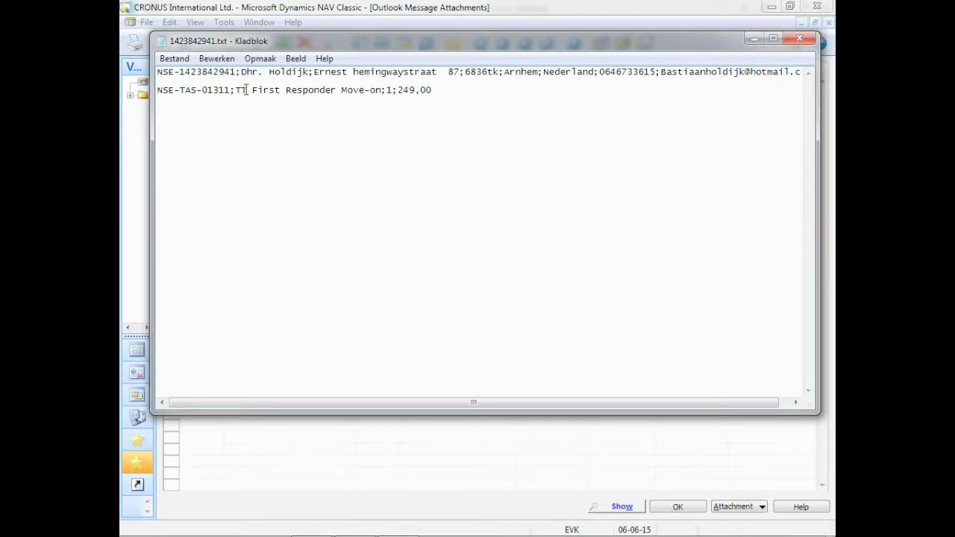
double_click(161, 43)
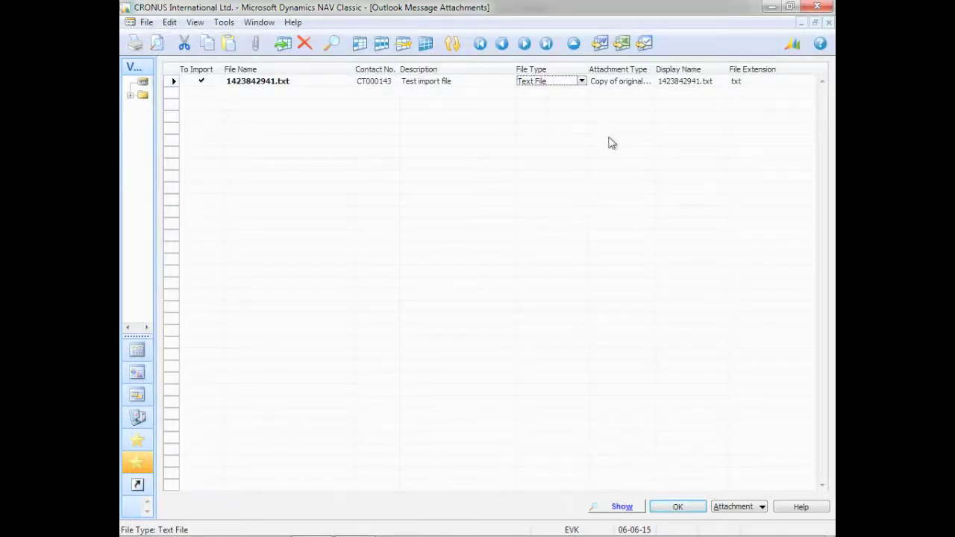
Close the attachment list and assign the "Re: status" message's contact to the "RE: Dubbel e-mail adres" message as well.
key("Escape")
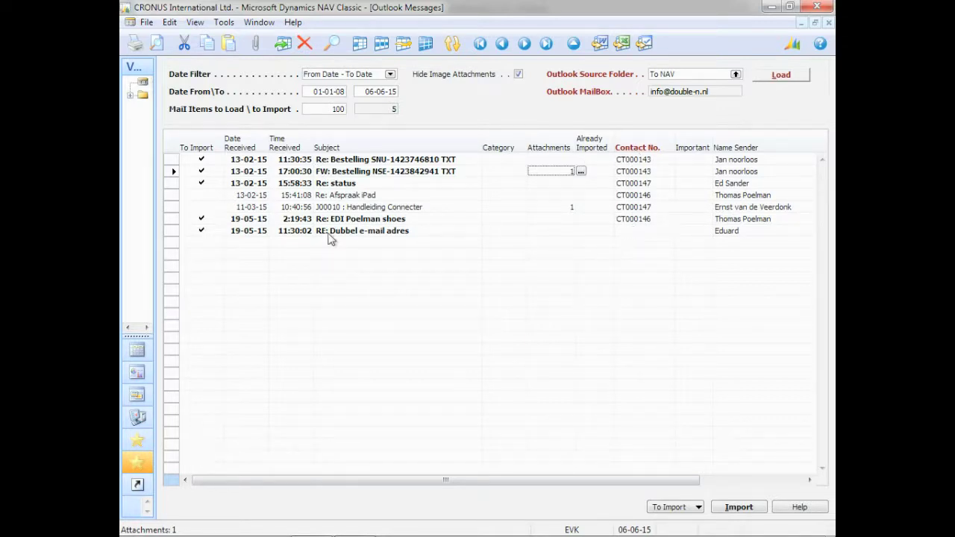
left_click(624, 230)
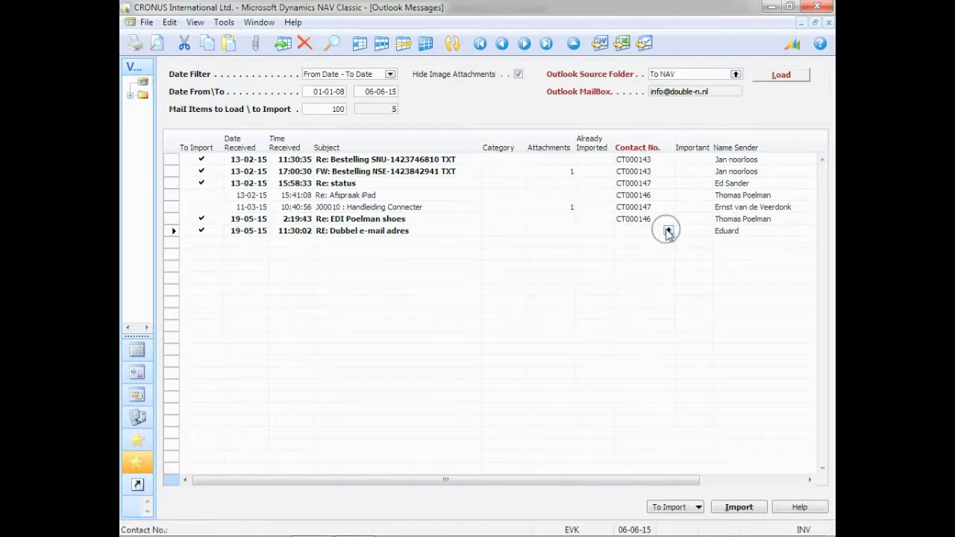
left_click(667, 230)
double_click(302, 179)
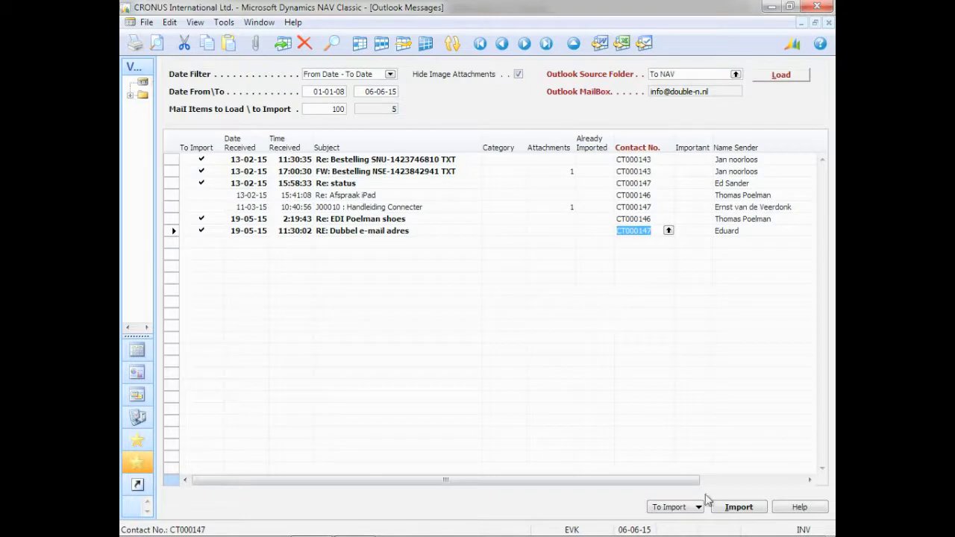
Import the marked messages, and reload the messages from the To NAV folder in a reopened Outlook Messages window.
left_click(736, 507)
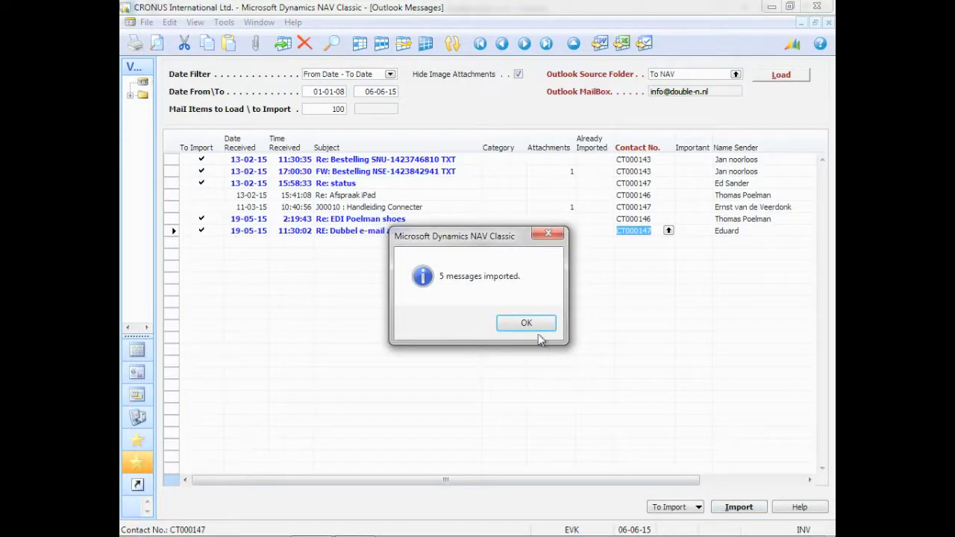
left_click(526, 323)
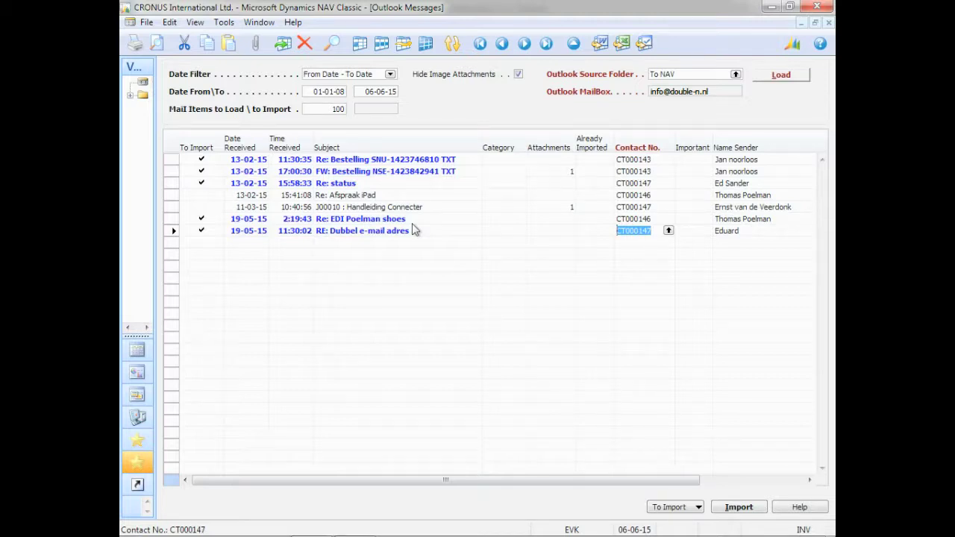
key("Escape")
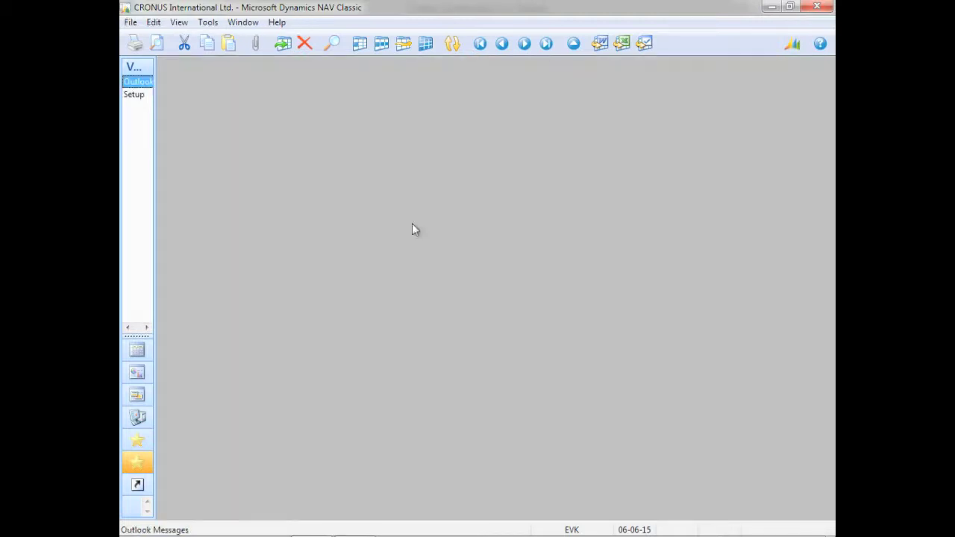
left_click(128, 81)
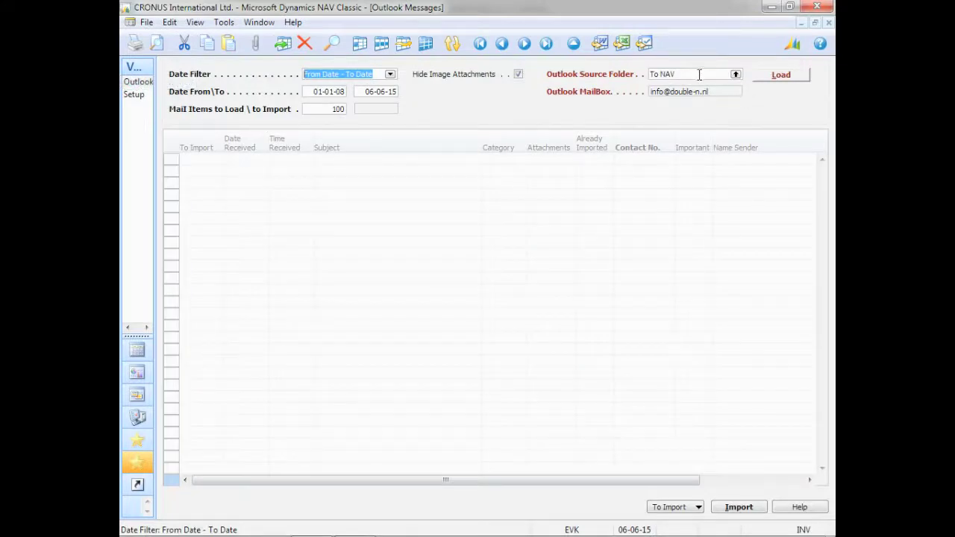
left_click(779, 76)
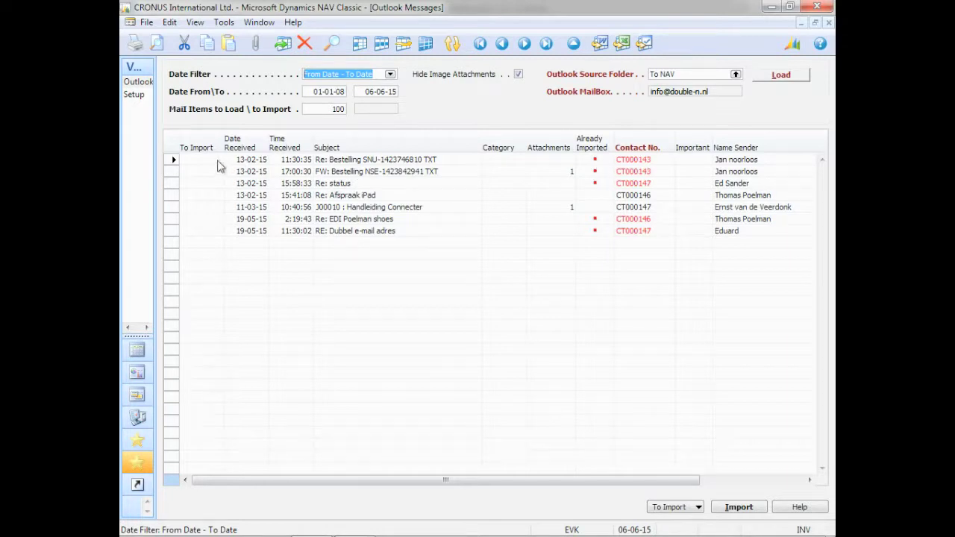
Widen the navigation pane and open the contact card from Order Processing in Sales & Marketing.
left_click_drag(153, 156, 257, 157)
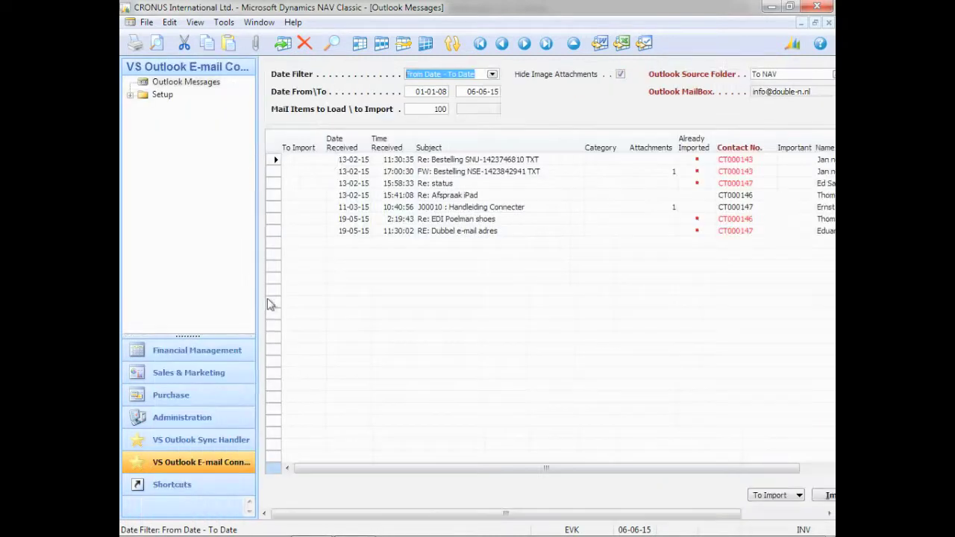
left_click(213, 373)
left_click(181, 122)
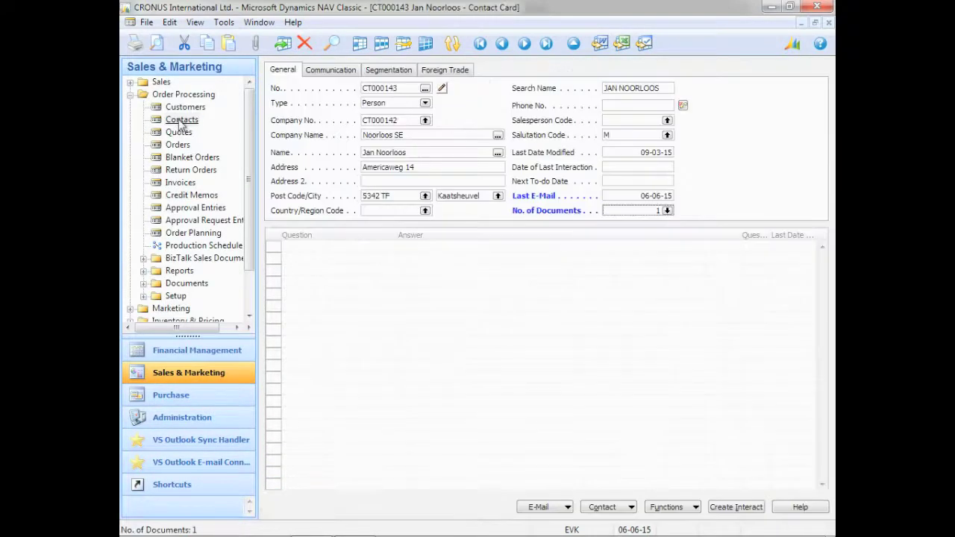
left_click(403, 89)
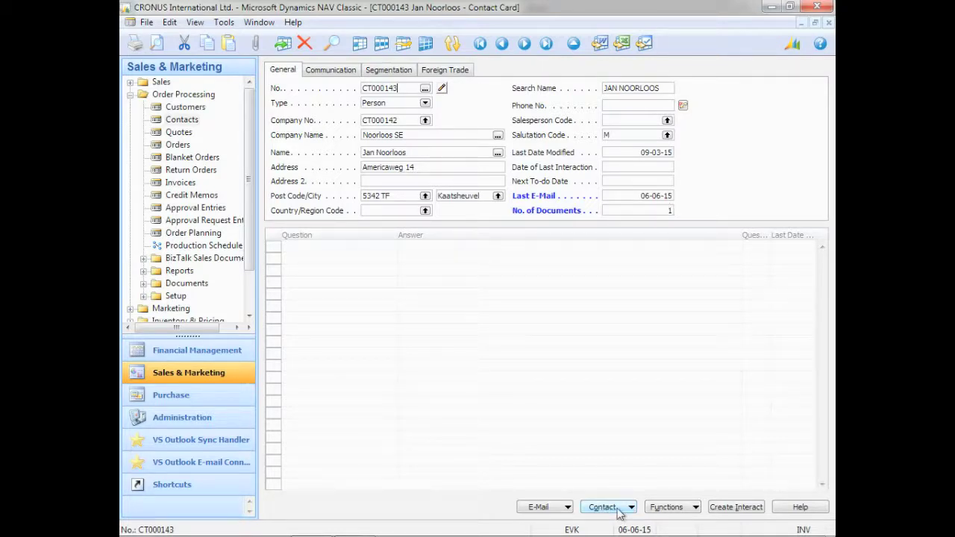
Look up the incoming and outgoing e-mails behind the contact's last e-mail date, view the first Bestelling reply, and return to the contact card.
left_click(620, 197)
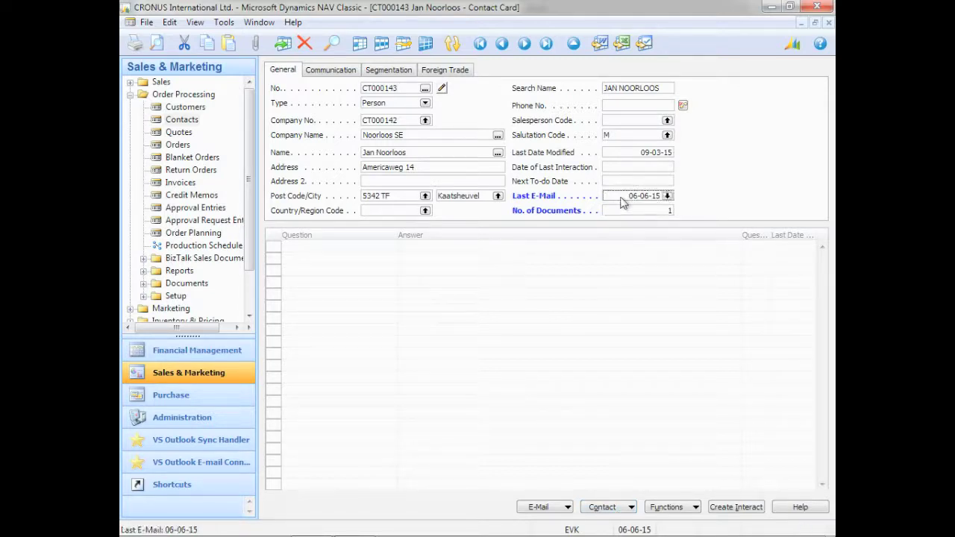
left_click(659, 214)
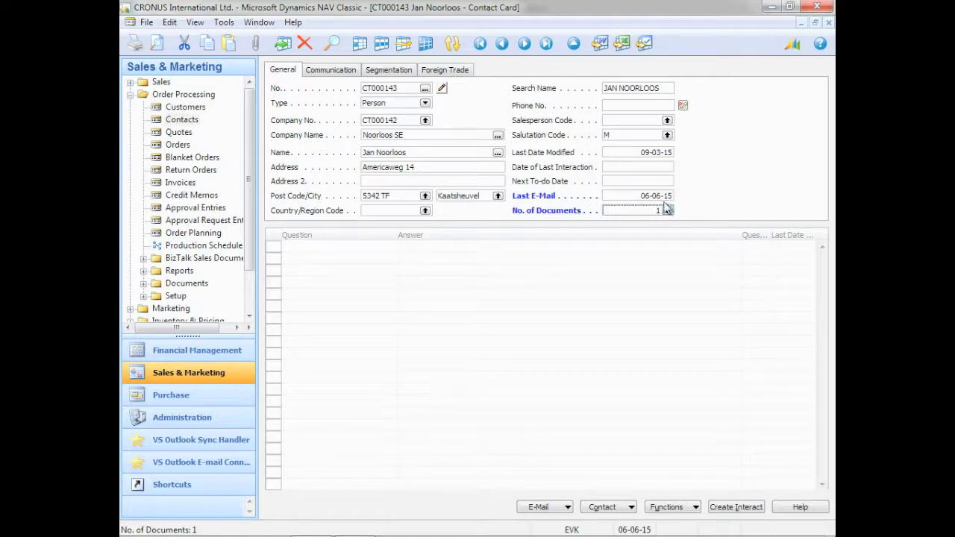
left_click(666, 197)
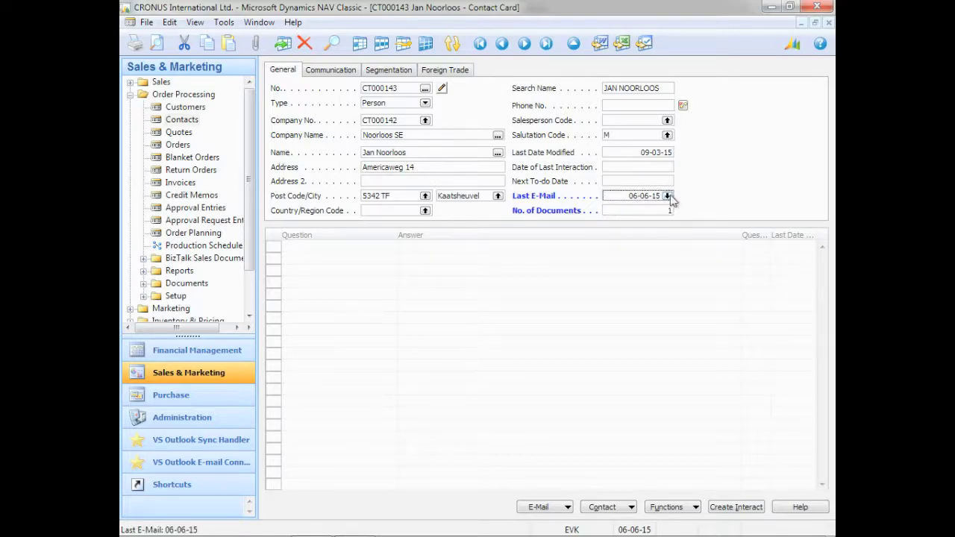
left_click(667, 196)
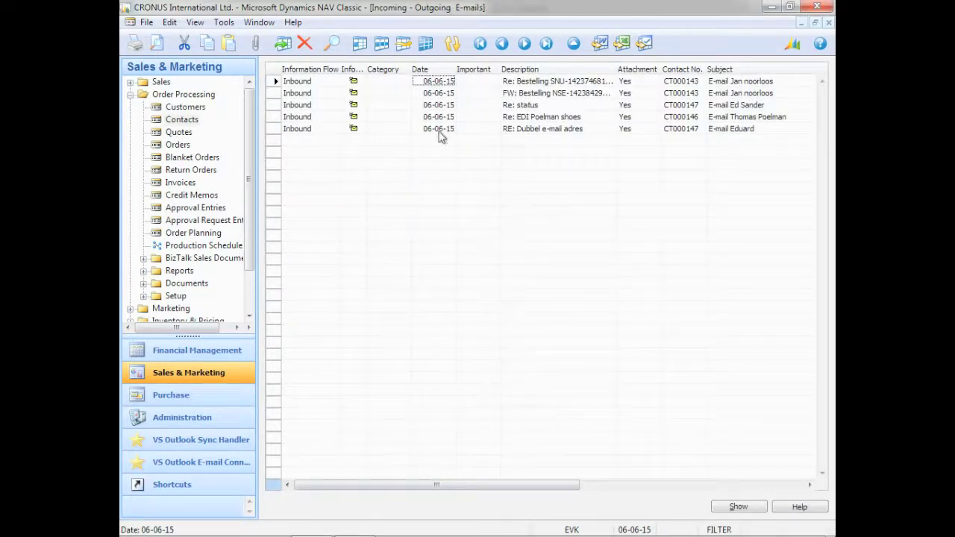
left_click(540, 91)
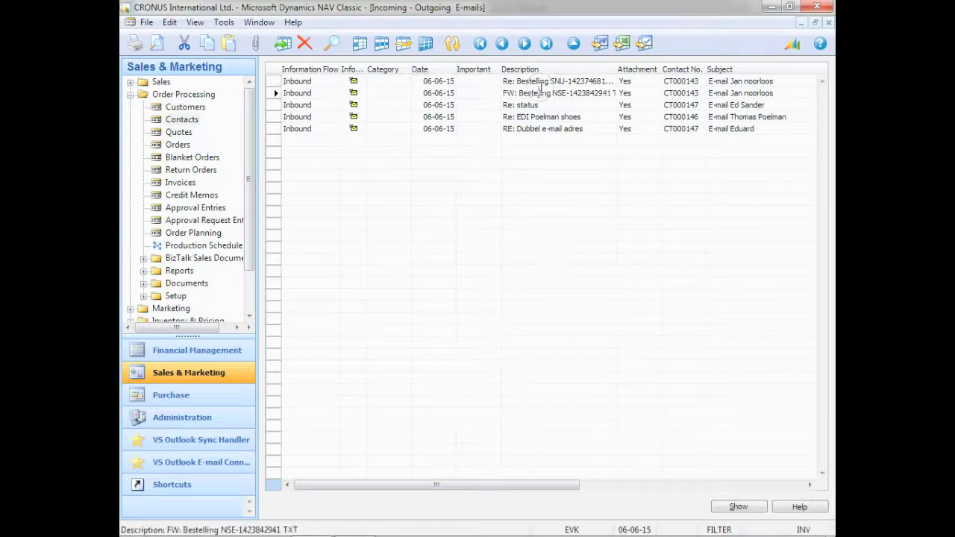
left_click(549, 81)
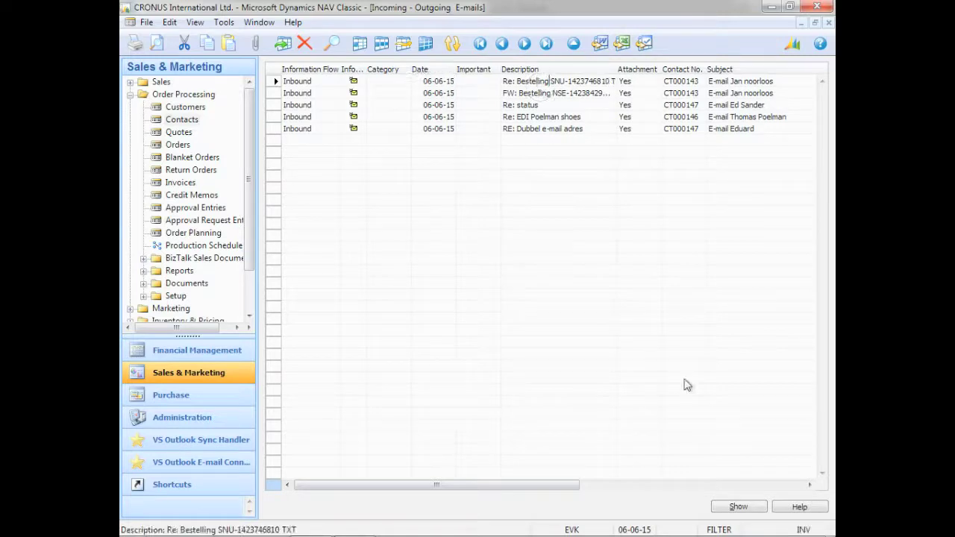
left_click(751, 508)
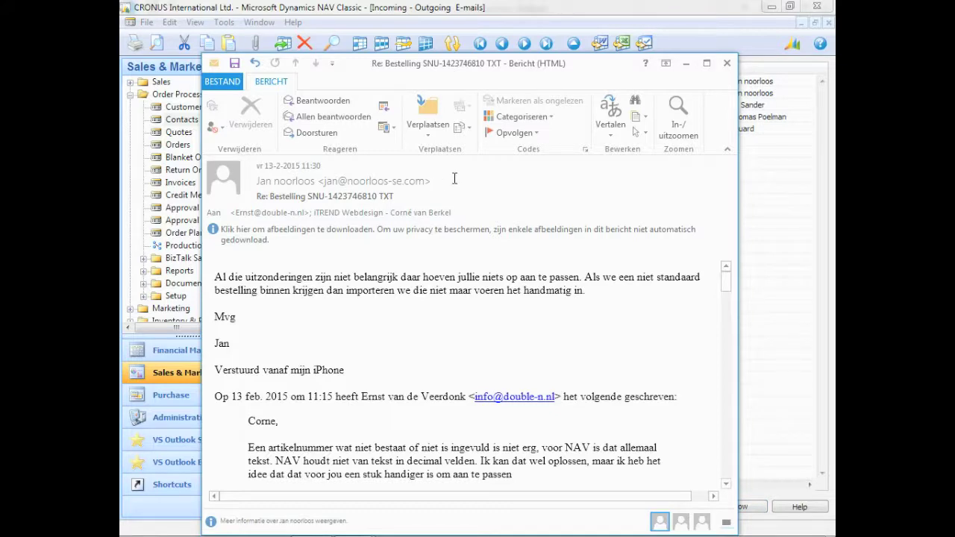
left_click(726, 63)
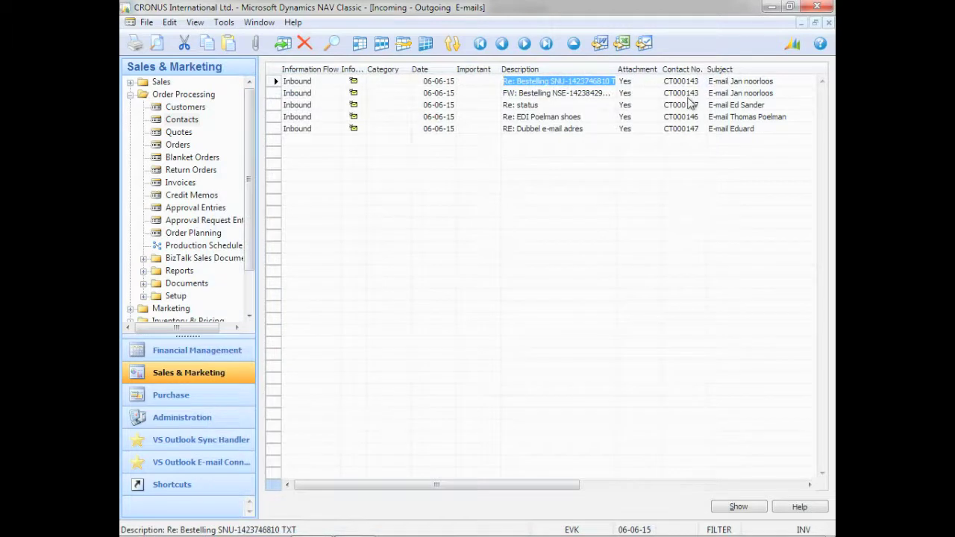
key("shift+F5")
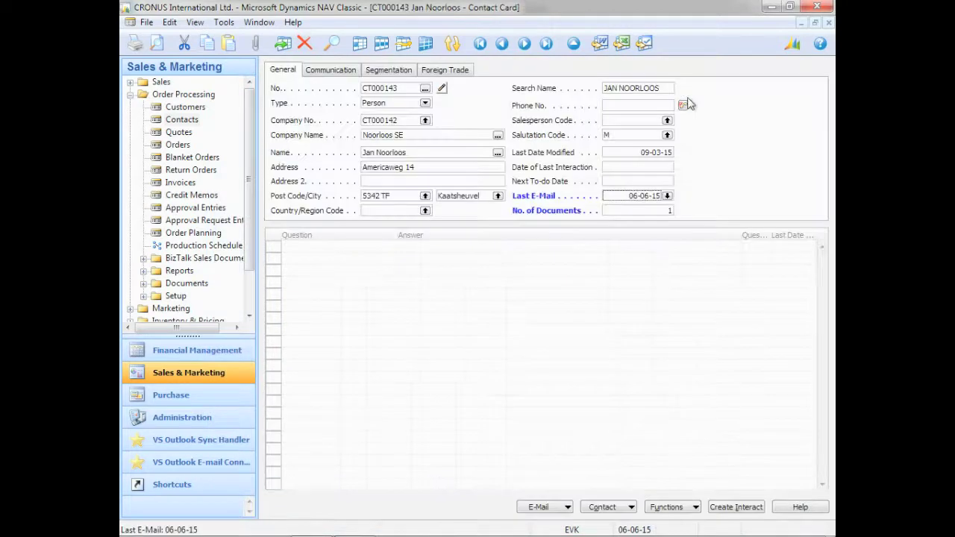
Open the contact's document library and mark the "Test import file" document for sending.
left_click(639, 214)
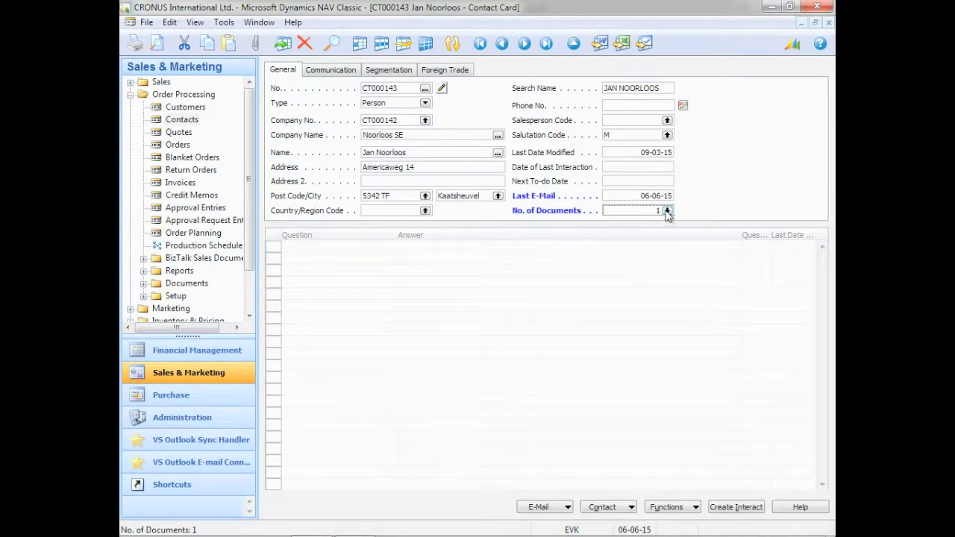
left_click(668, 210)
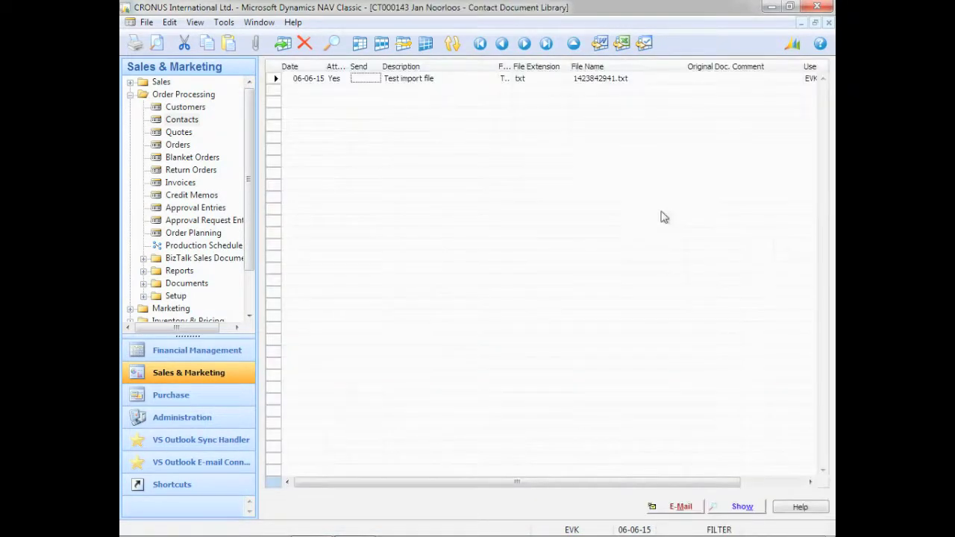
left_click(448, 78)
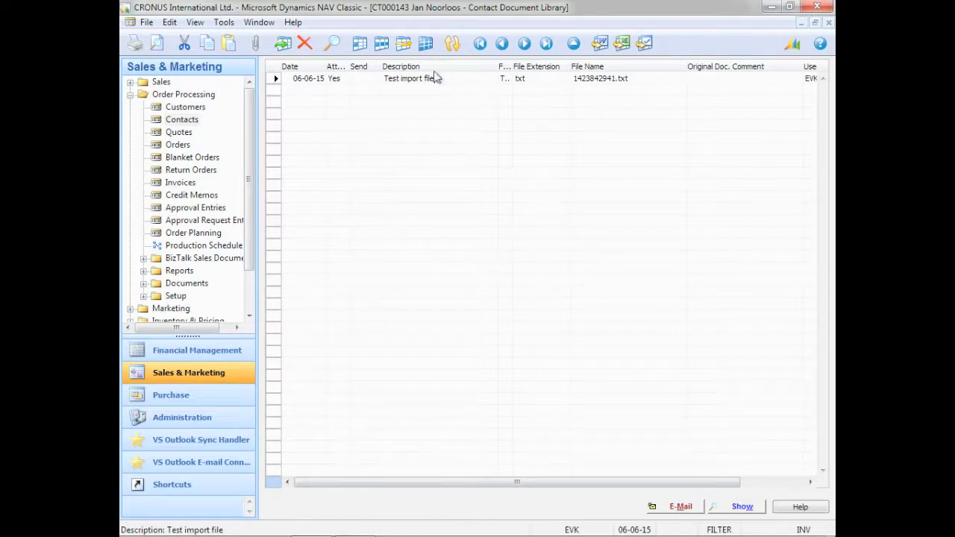
left_click(364, 80)
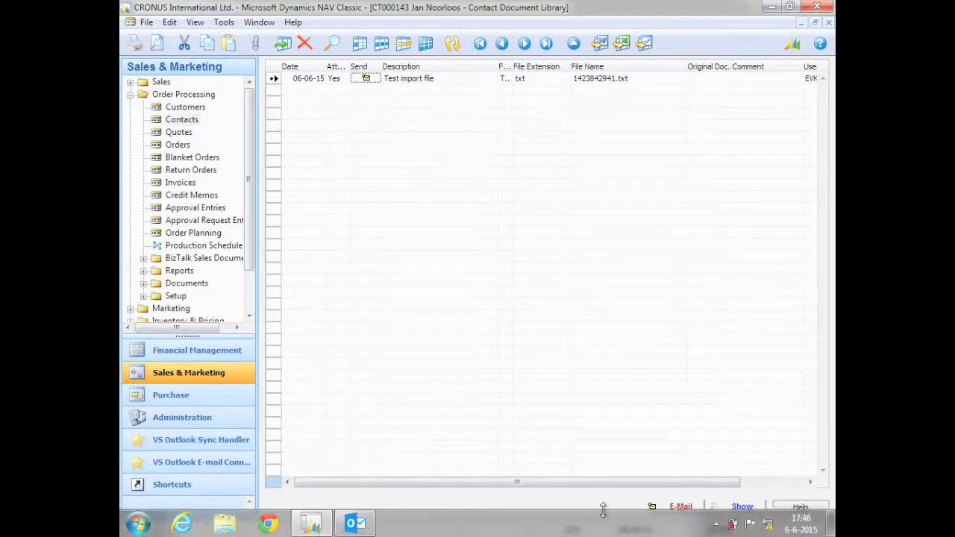
Create an e-mail with the marked document attached, discard it without sending, and return to the contact card.
left_click(660, 509)
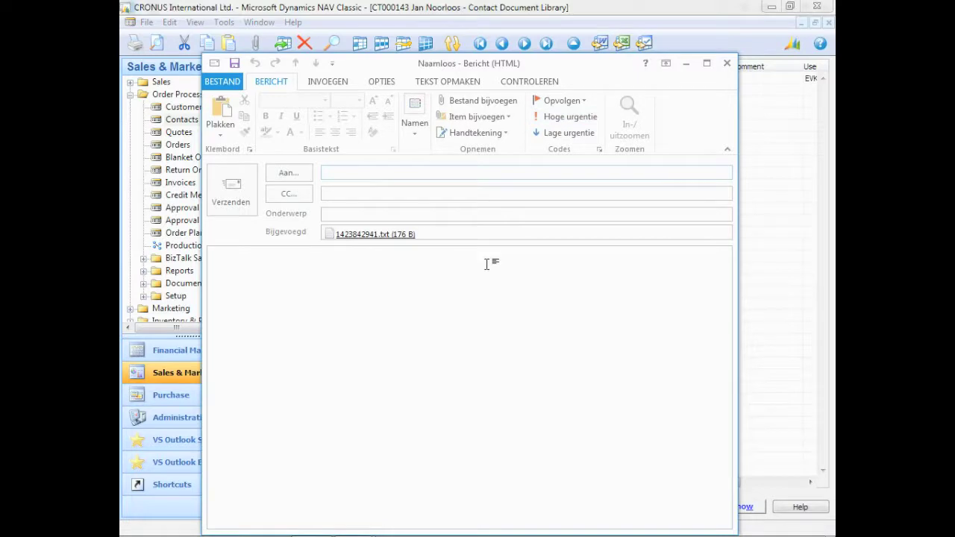
left_click(457, 234)
left_click(727, 65)
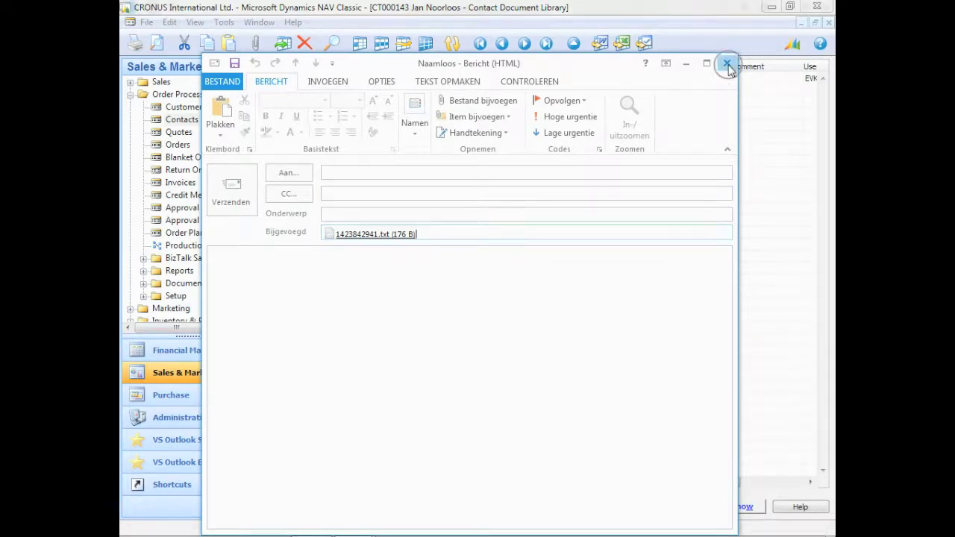
key("Escape")
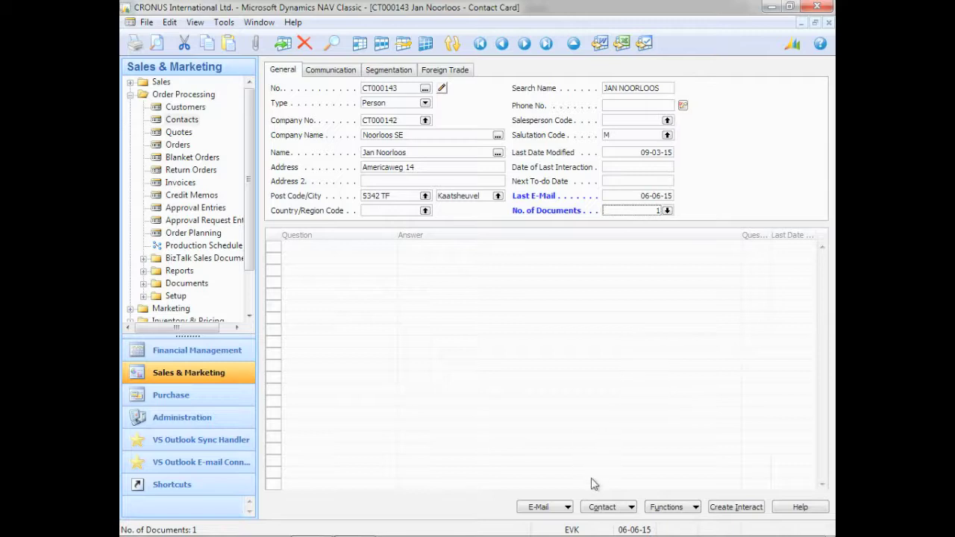
Return to the Outlook Messages list in VS Outlook E-mail Connector and narrow the navigation pane.
left_click(201, 462)
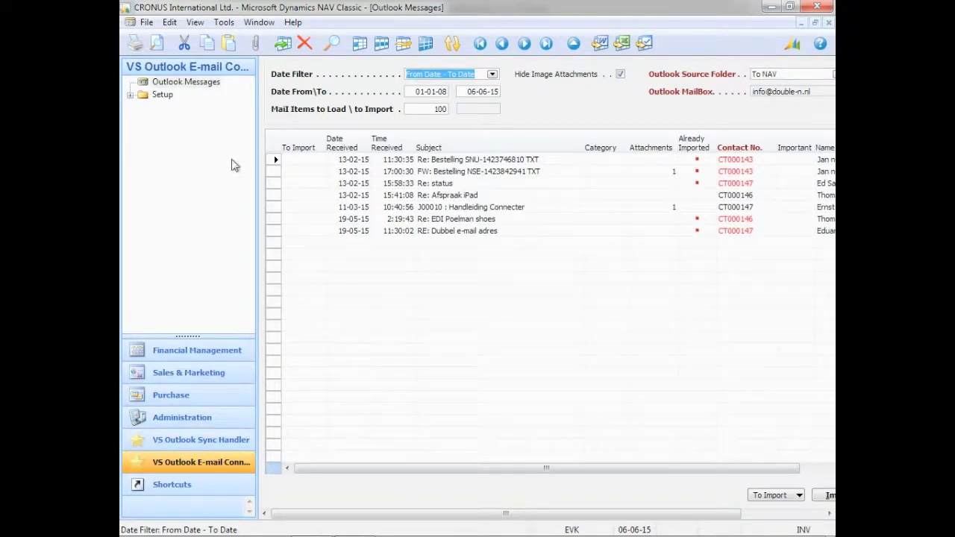
left_click_drag(257, 153, 154, 153)
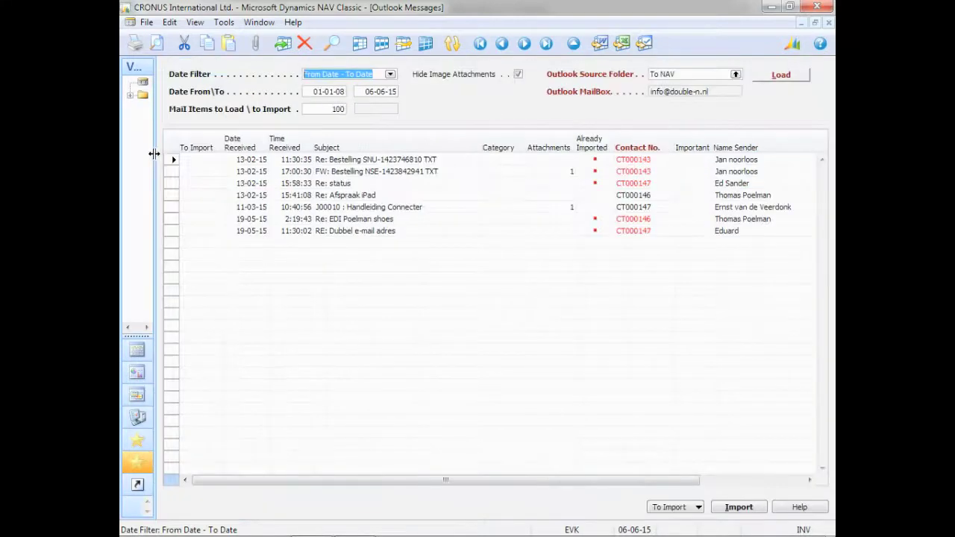